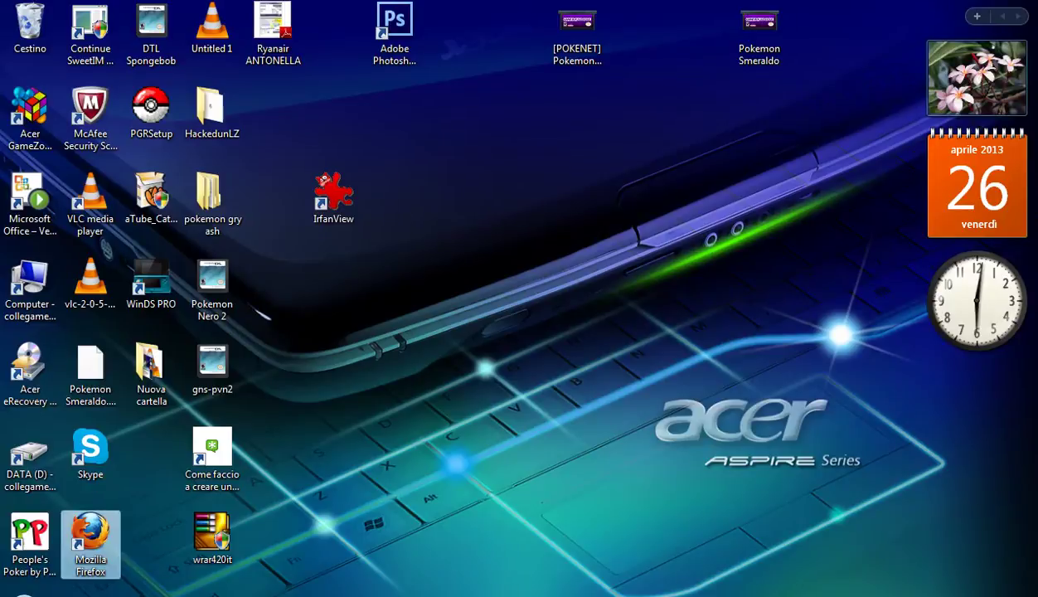
# - Launch Mozilla Firefox and open the bookmarked "[HotM Sep 2010] Pokémon AshGray Version" thread on The PokéCommunity
pyautogui.click(90, 543)
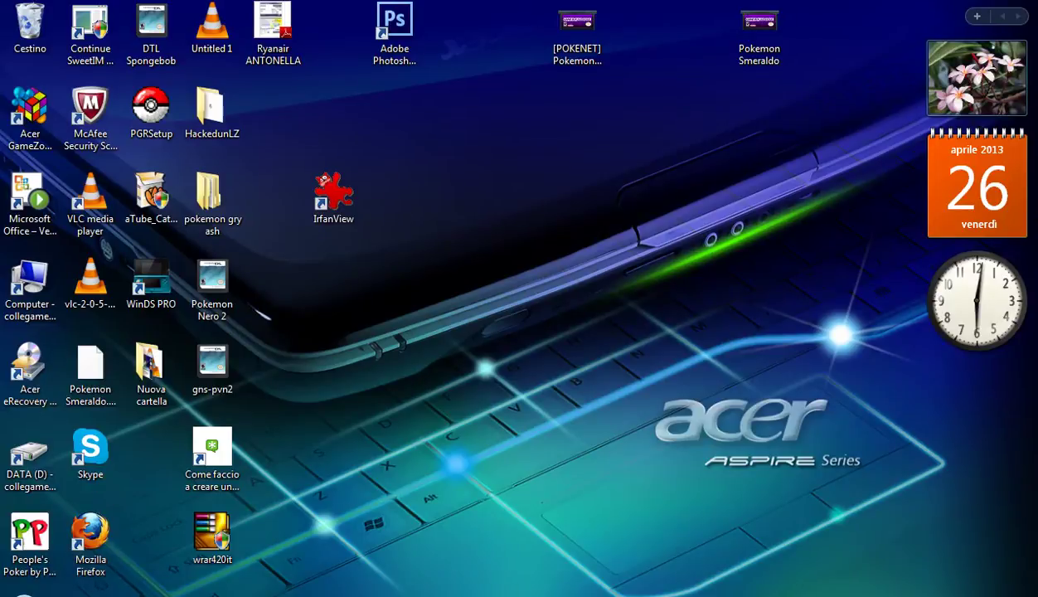
pyautogui.doubleClick(90, 543)
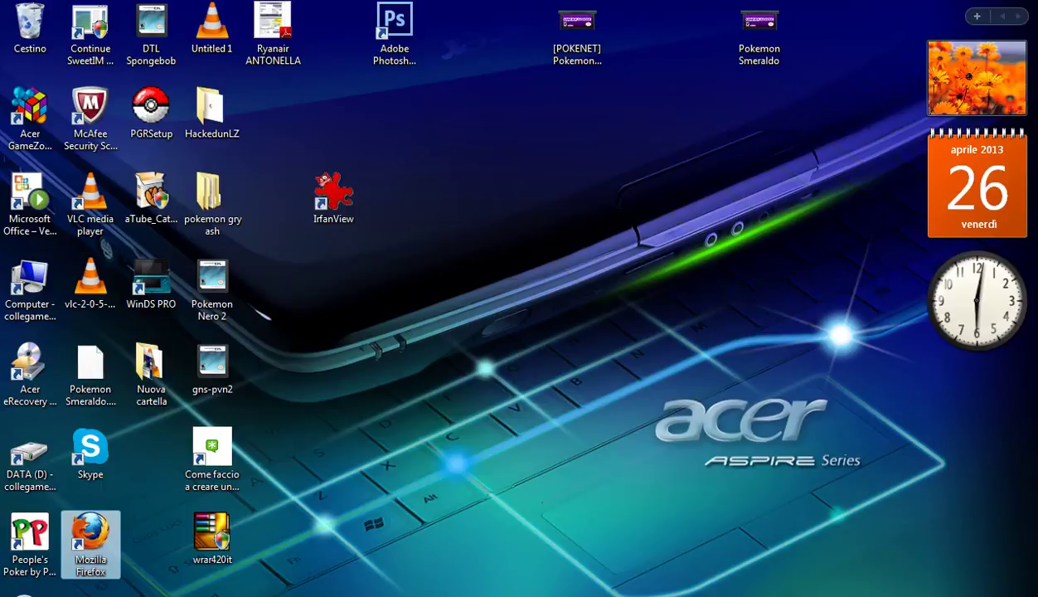
pyautogui.doubleClick(90, 543)
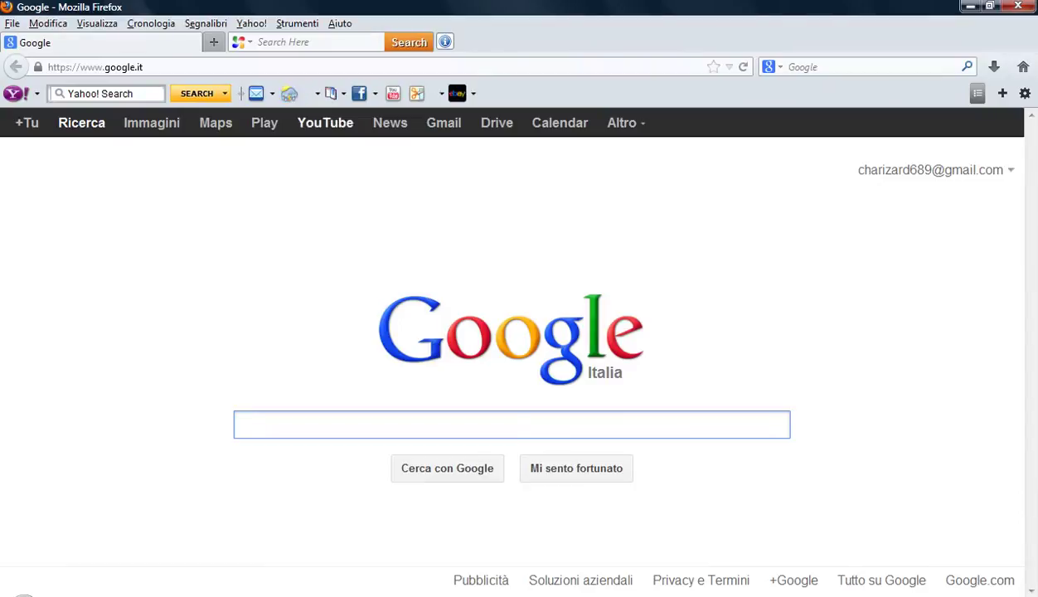
pyautogui.click(204, 23)
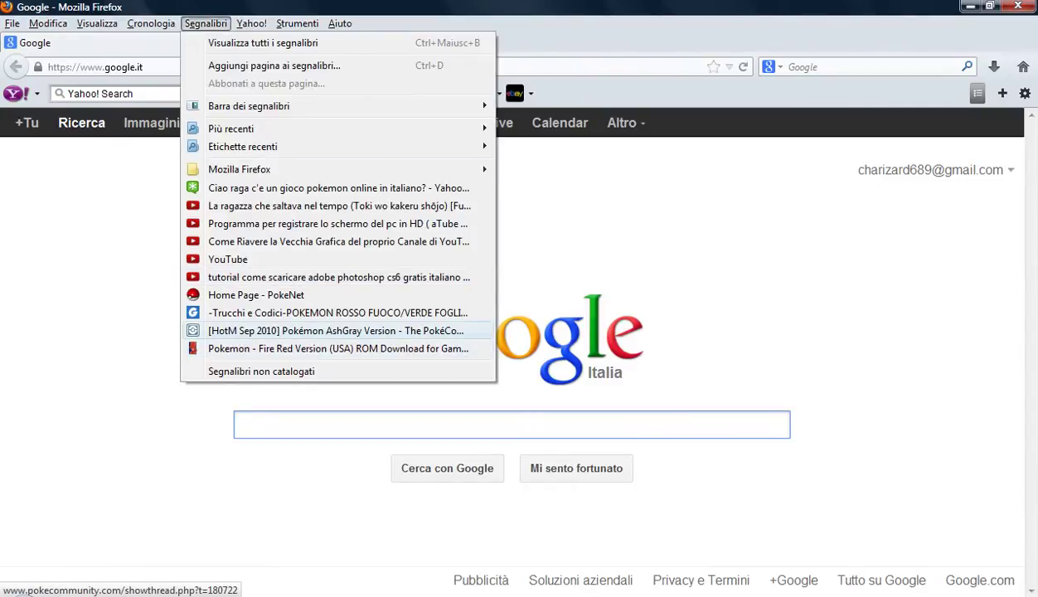
pyautogui.click(332, 330)
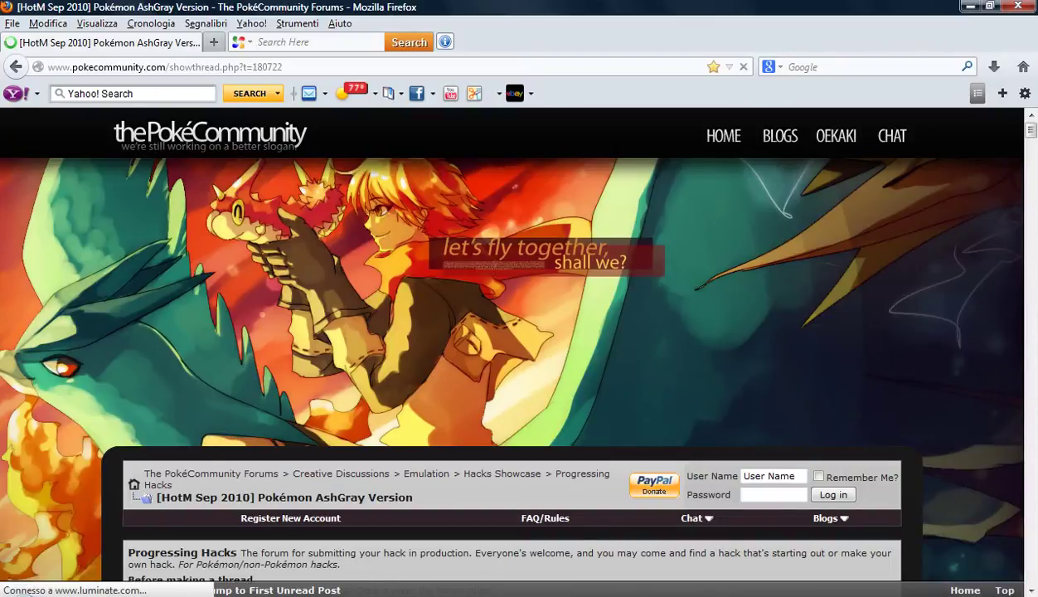
# - Open the bookmarked "Pokemon - Fire Red Version (USA)" ROM download page in a new browser tab
pyautogui.click(214, 42)
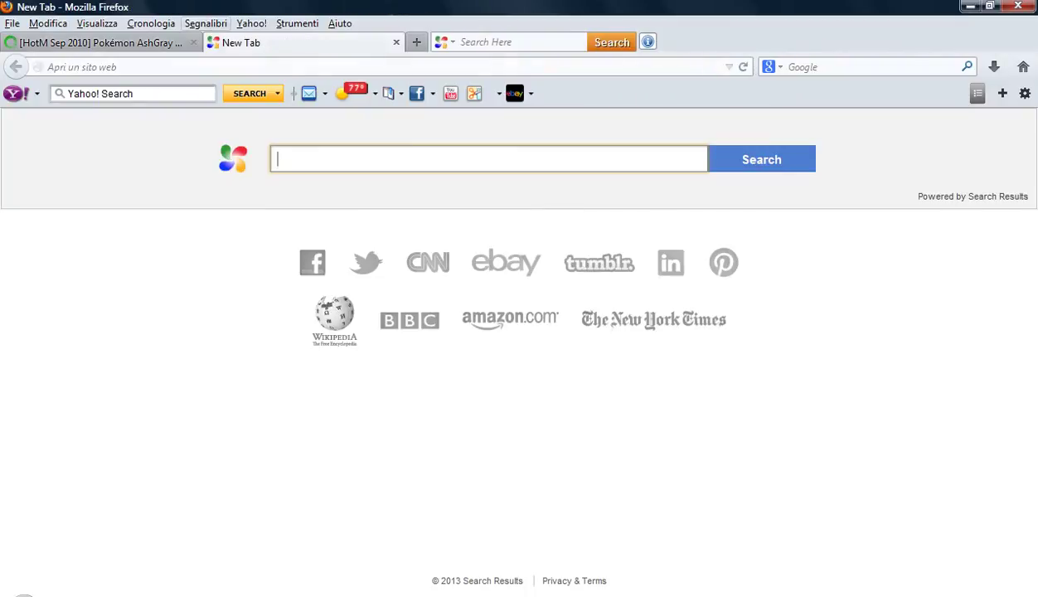
pyautogui.click(205, 23)
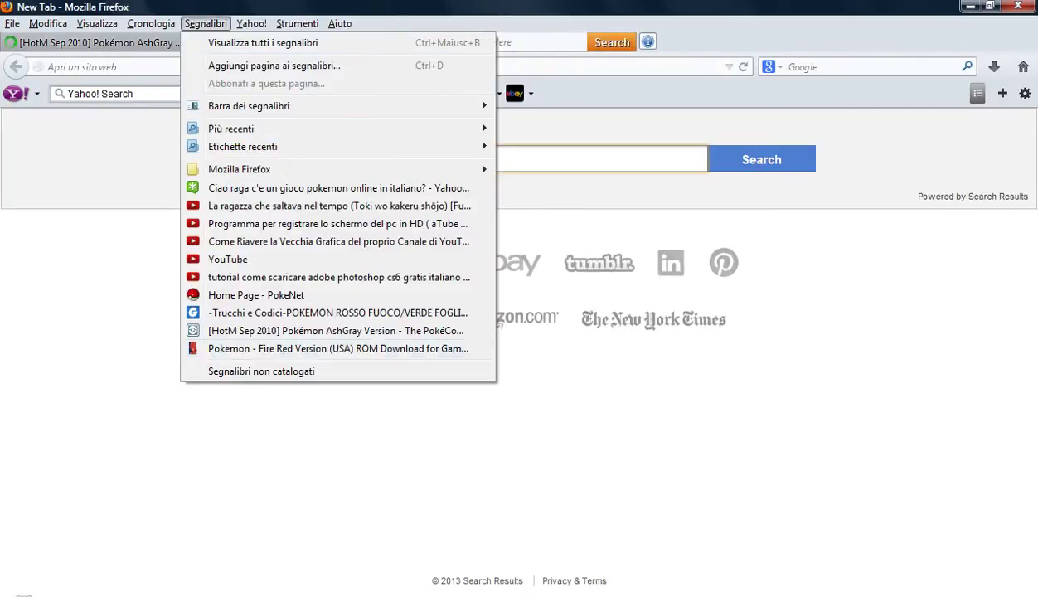
pyautogui.click(338, 348)
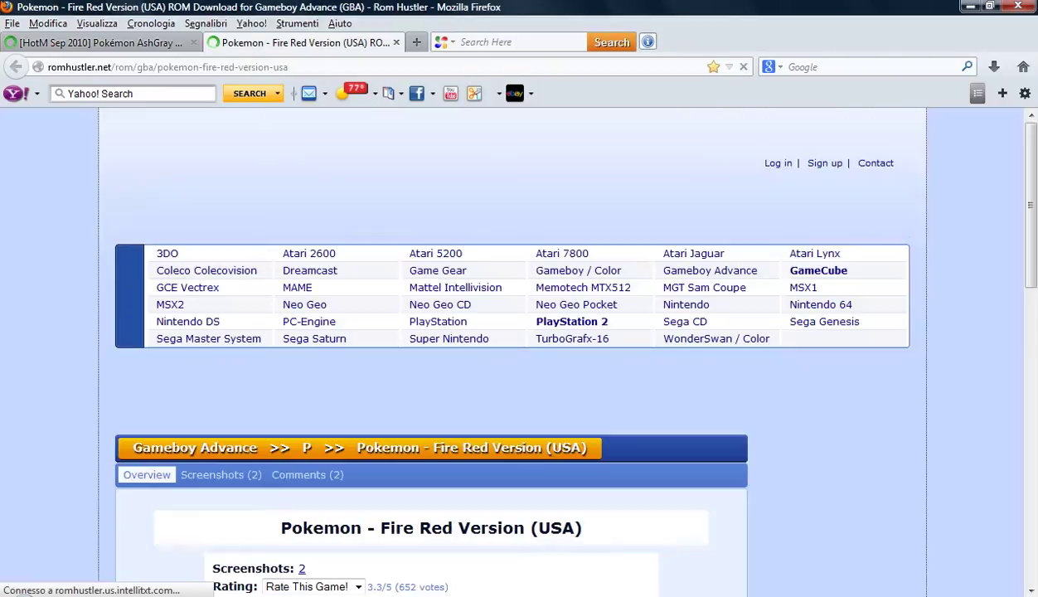
# - Return to the Pokémon AshGray thread and open the AshGray Beta 3.6.1 download link in its first post
pyautogui.click(108, 42)
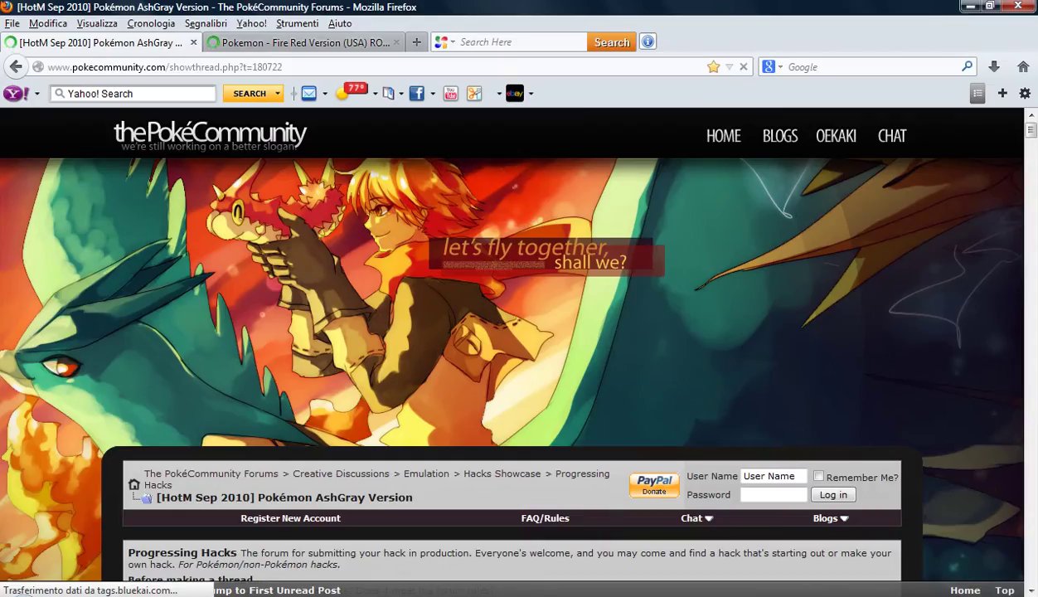
pyautogui.scroll(-5, 519, 344)
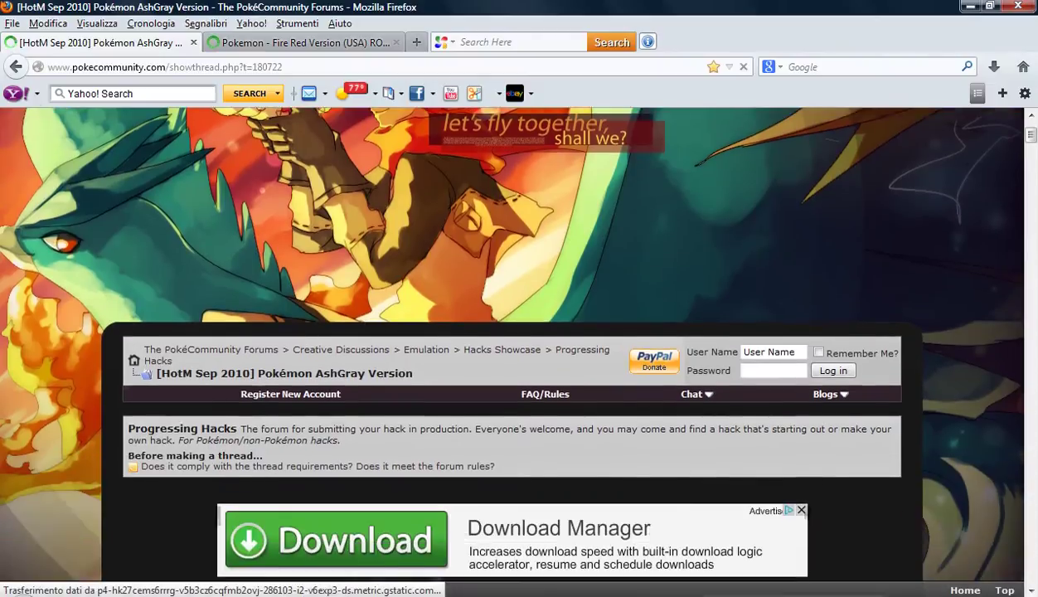
pyautogui.scroll(-12, 519, 344)
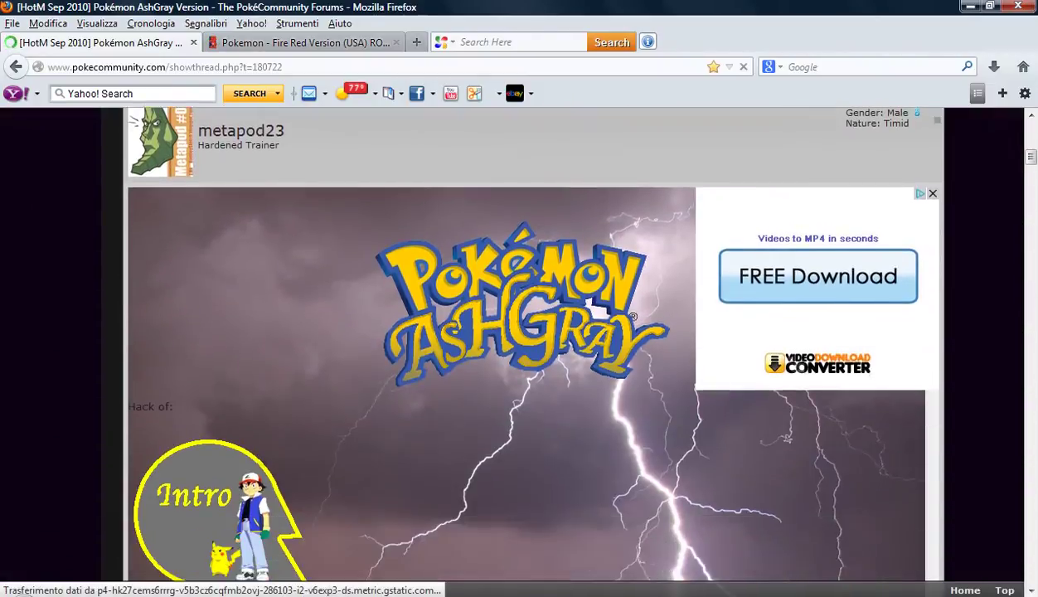
pyautogui.scroll(-17, 519, 344)
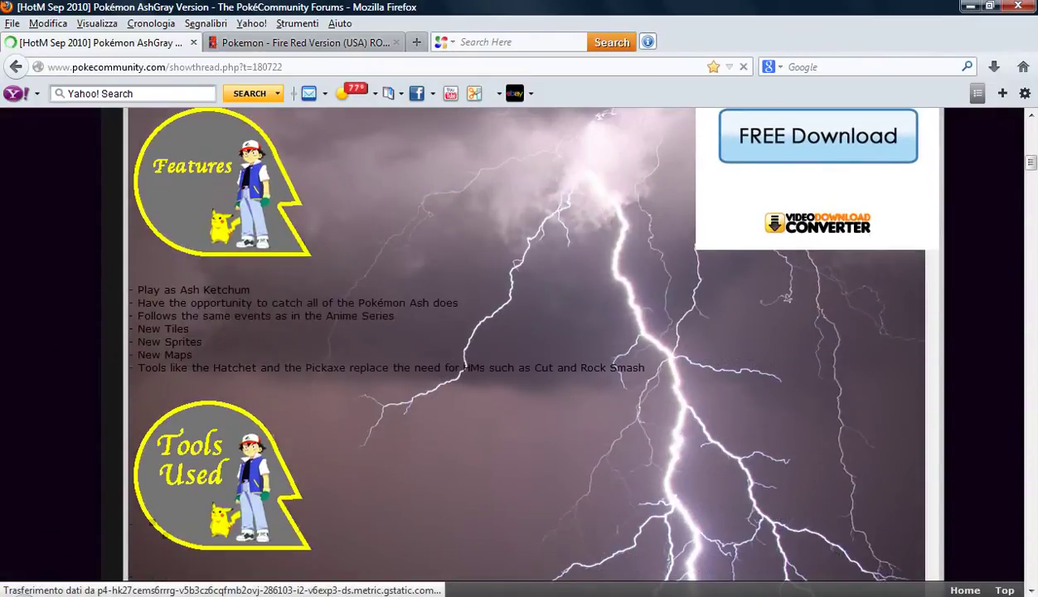
pyautogui.scroll(-16, 519, 344)
pyautogui.scroll(12, 519, 344)
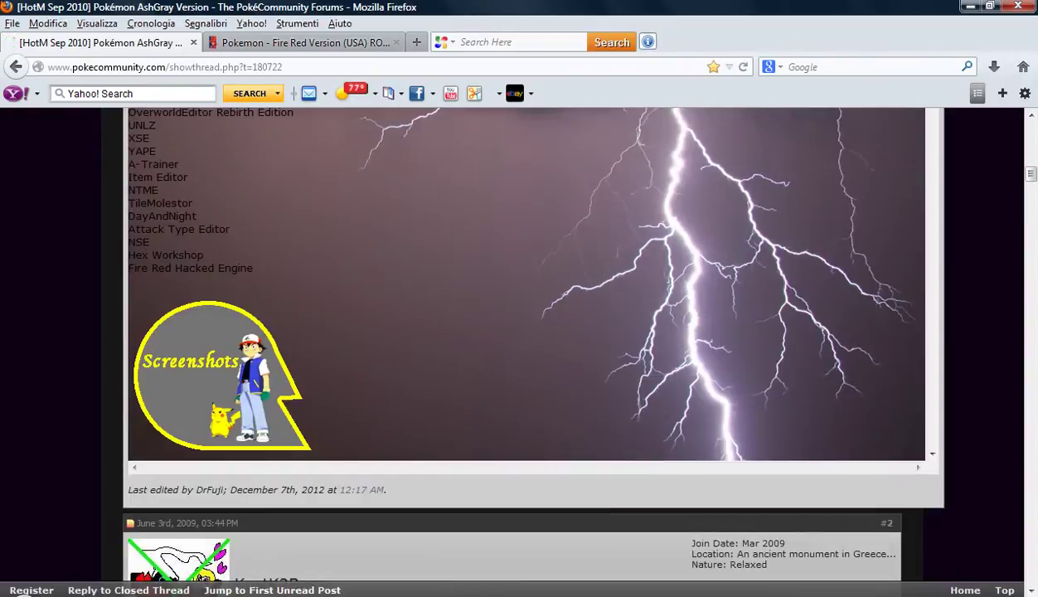
pyautogui.scroll(-2, 519, 344)
pyautogui.scroll(-15, 527, 282)
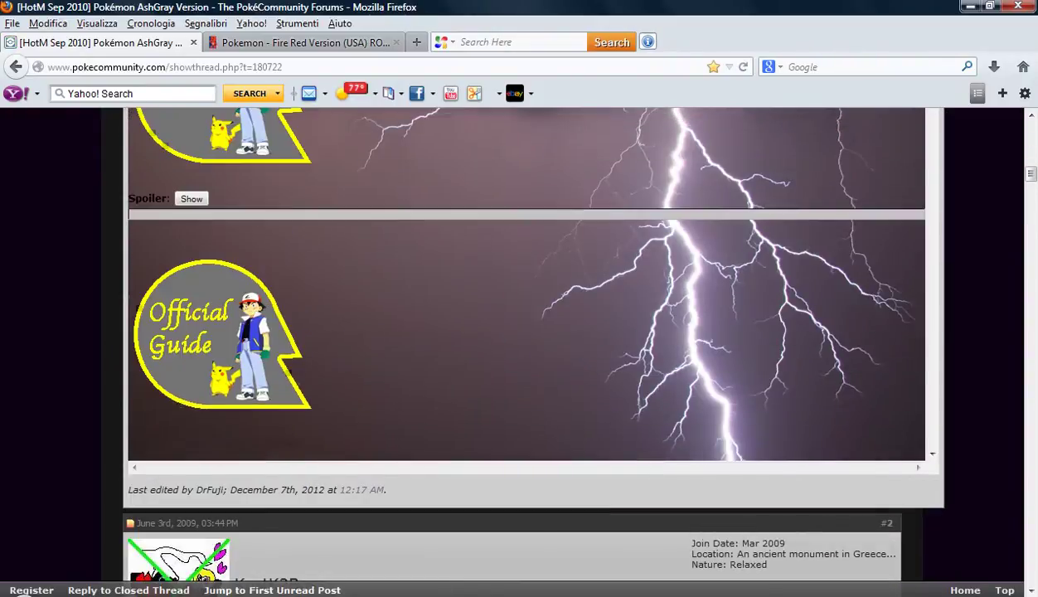
pyautogui.scroll(-12, 527, 282)
pyautogui.scroll(3, 526, 282)
pyautogui.scroll(-2, 527, 282)
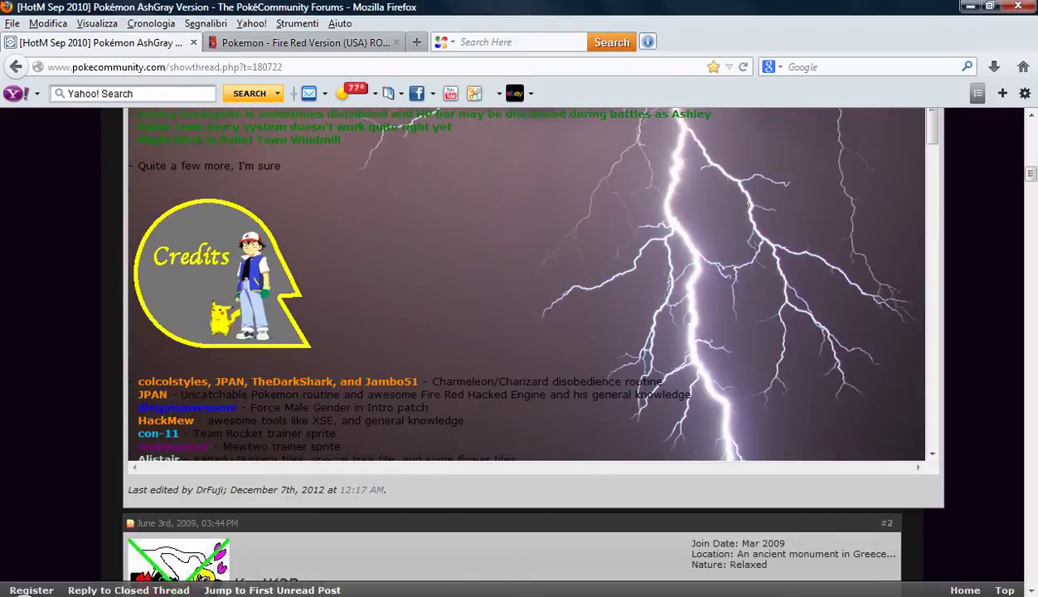
pyautogui.scroll(-15, 526, 282)
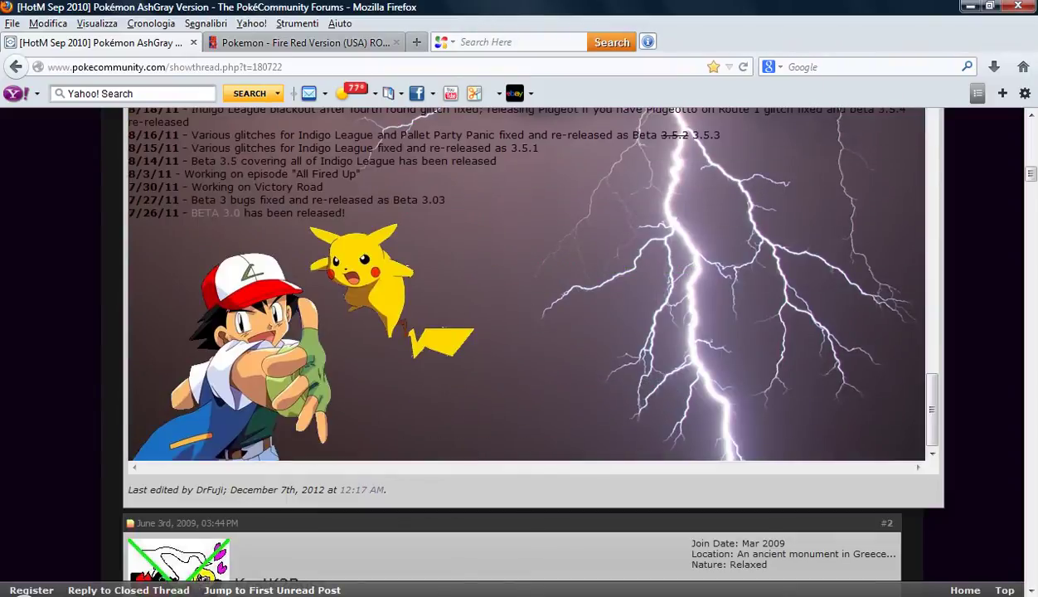
pyautogui.scroll(4, 527, 282)
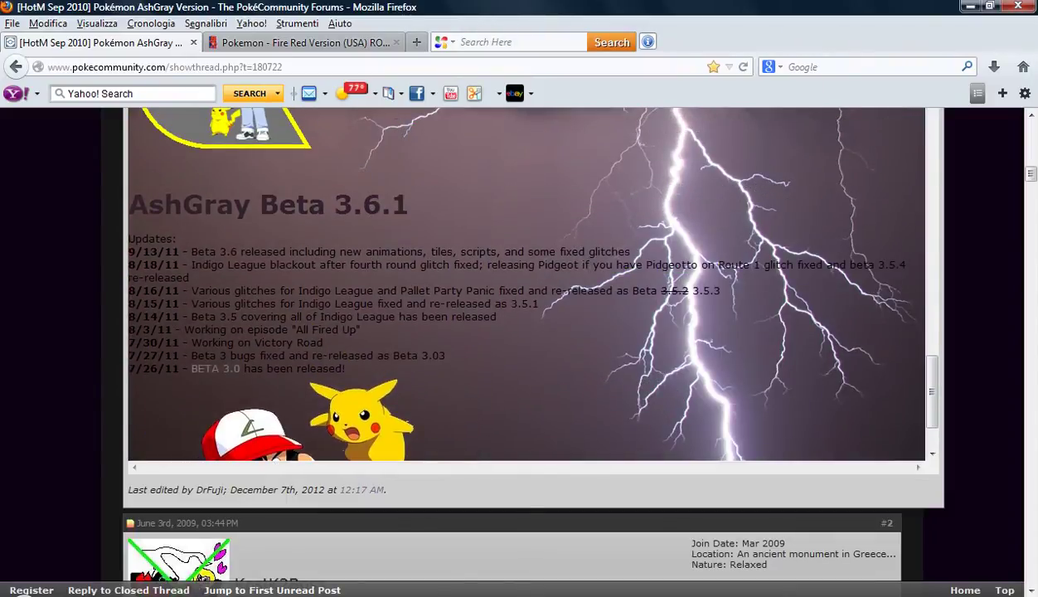
pyautogui.click(268, 205)
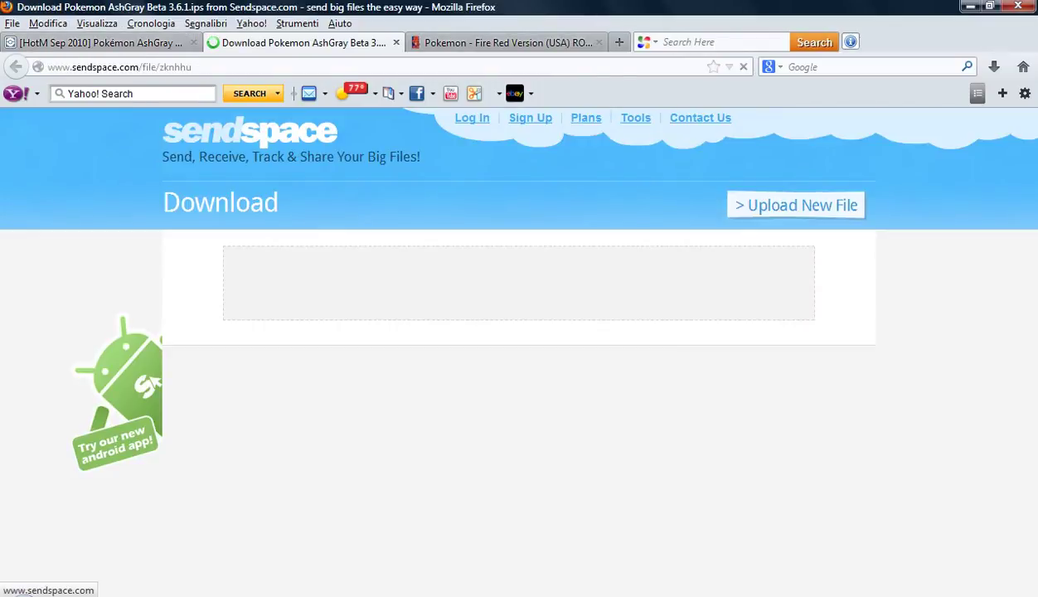
pyautogui.click(507, 43)
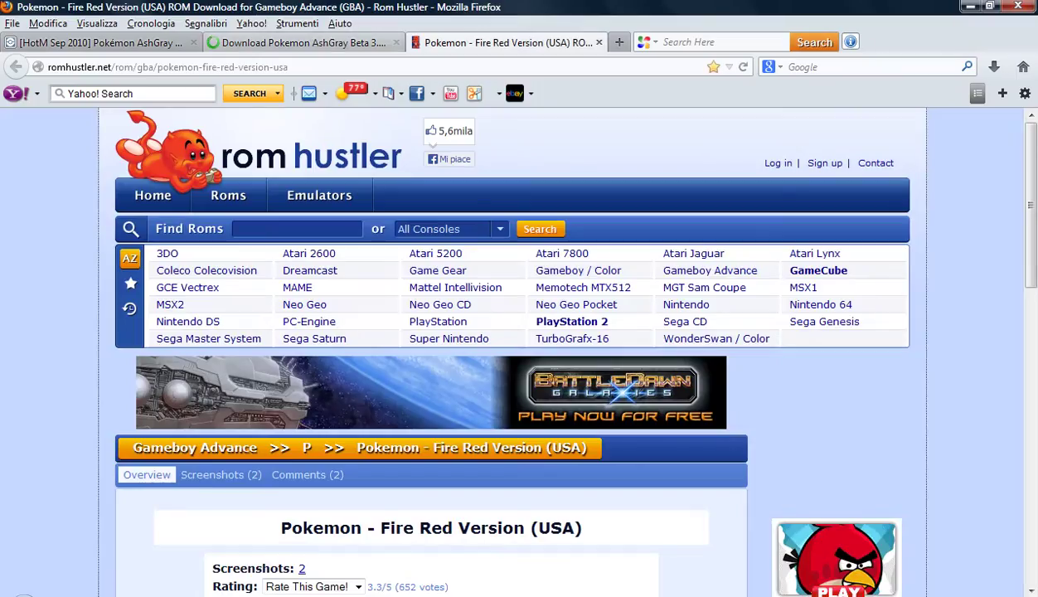
pyautogui.click(304, 42)
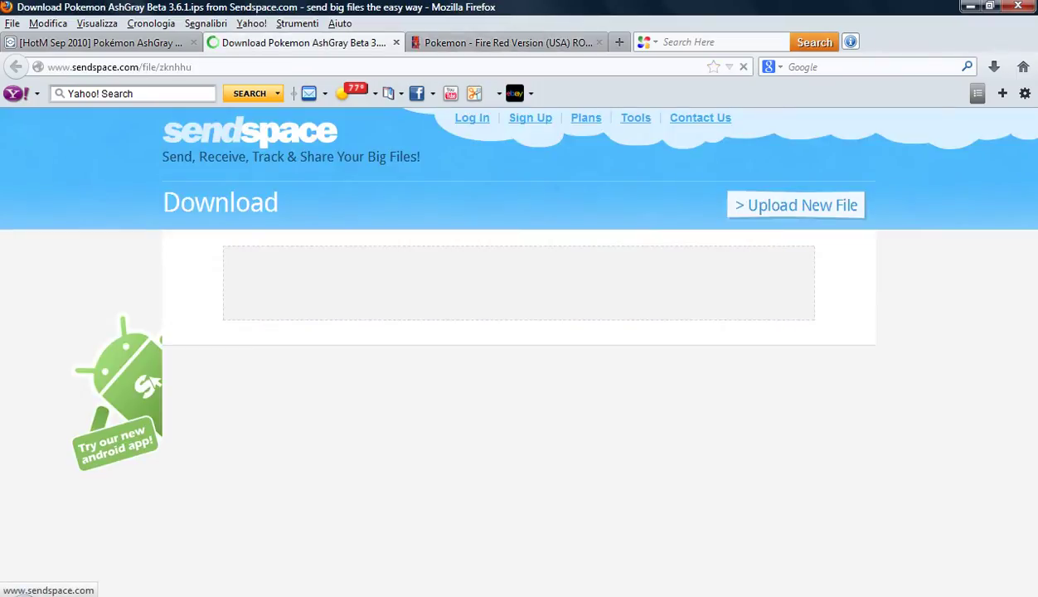
pyautogui.scroll(-4, 535, 379)
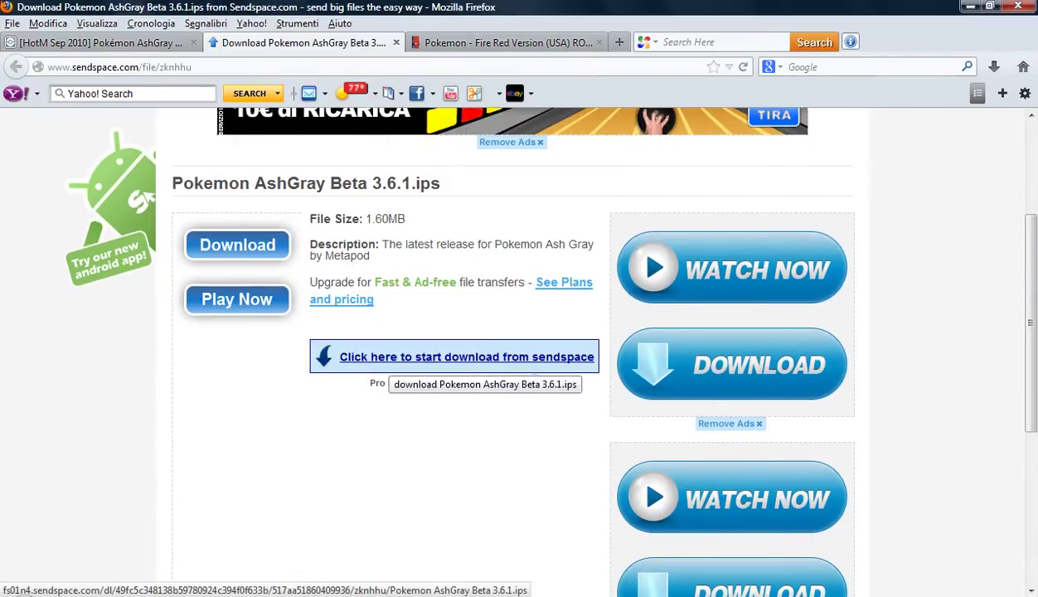
pyautogui.click(389, 358)
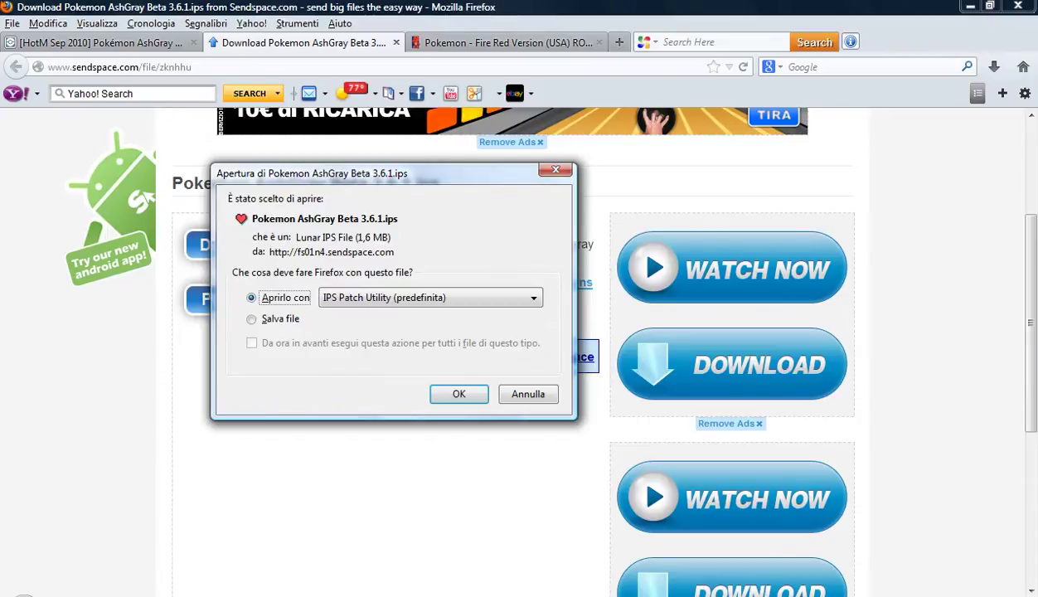
pyautogui.click(280, 319)
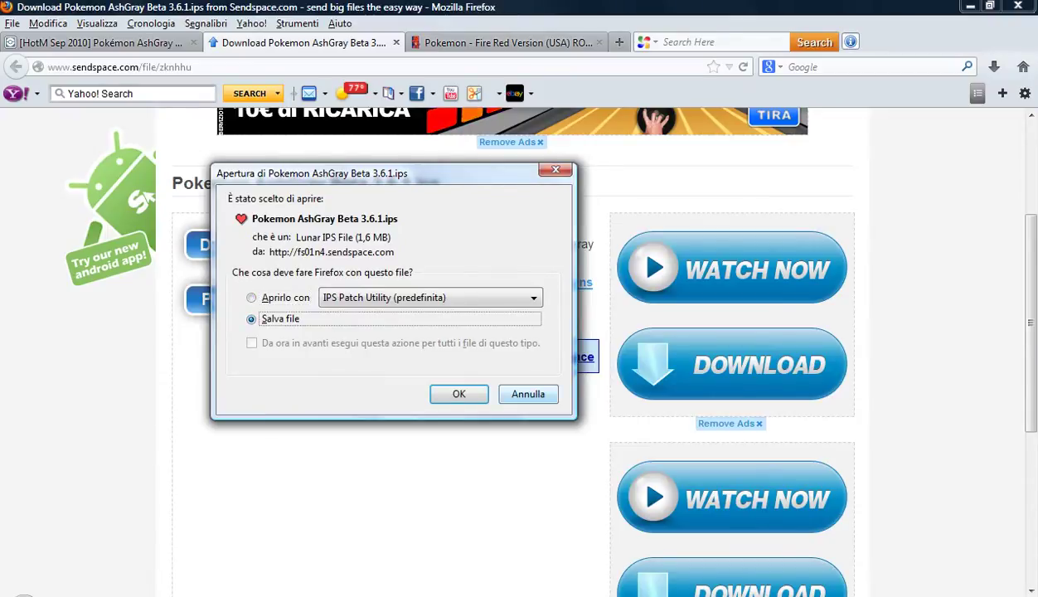
pyautogui.click(528, 393)
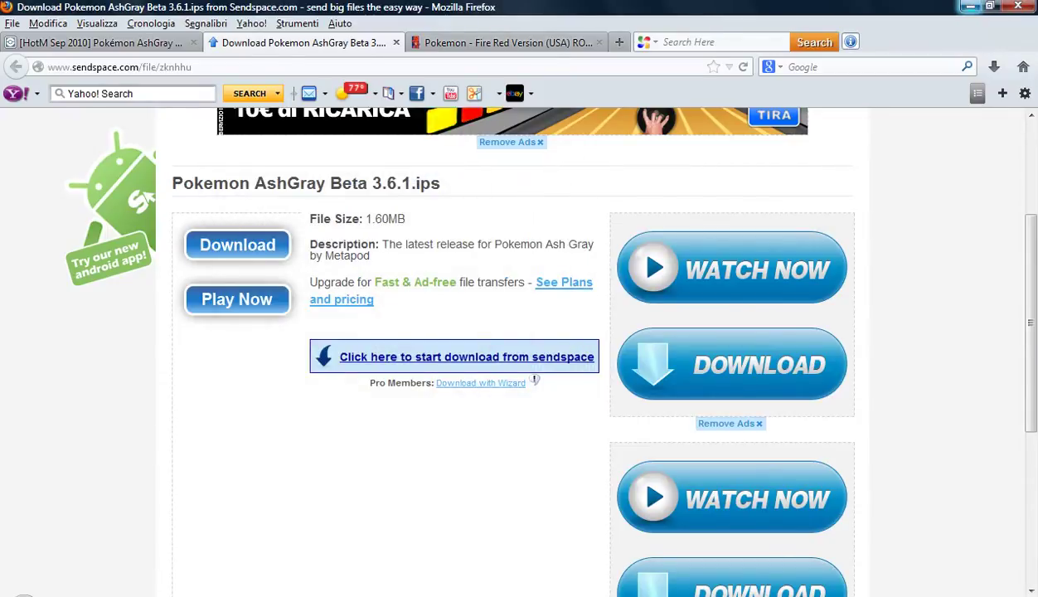
# - Switch to the desktop and open the lips101 folder inside the "pokemon gry ash" folder
pyautogui.click(970, 6)
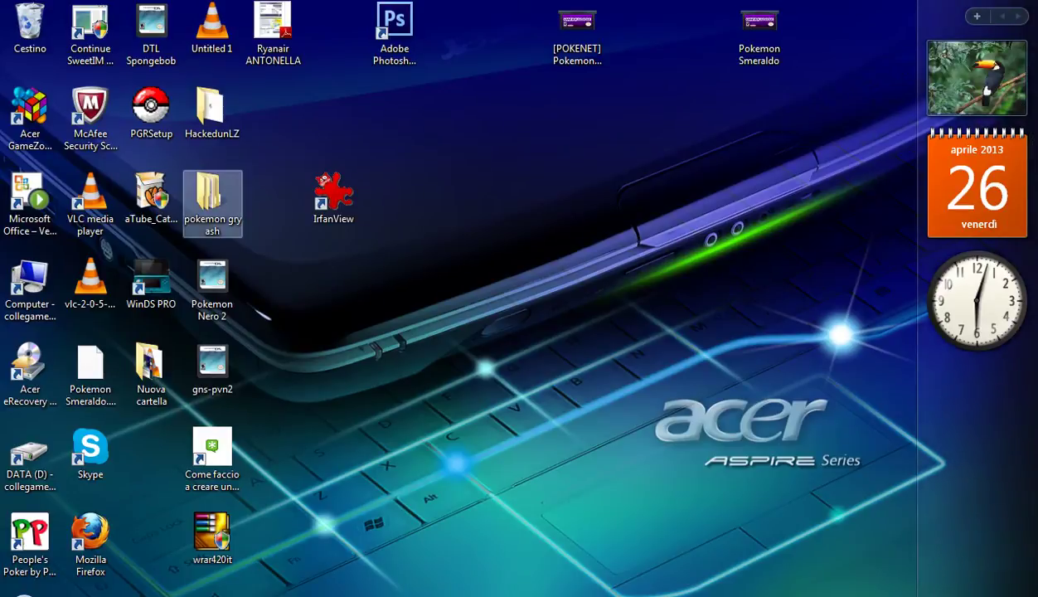
pyautogui.doubleClick(213, 203)
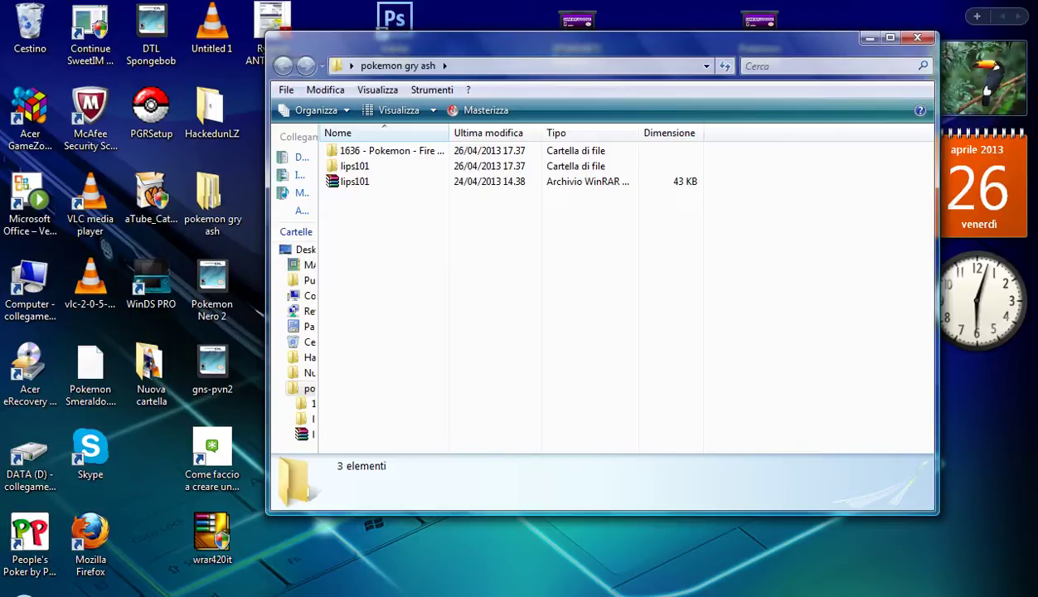
pyautogui.click(355, 165)
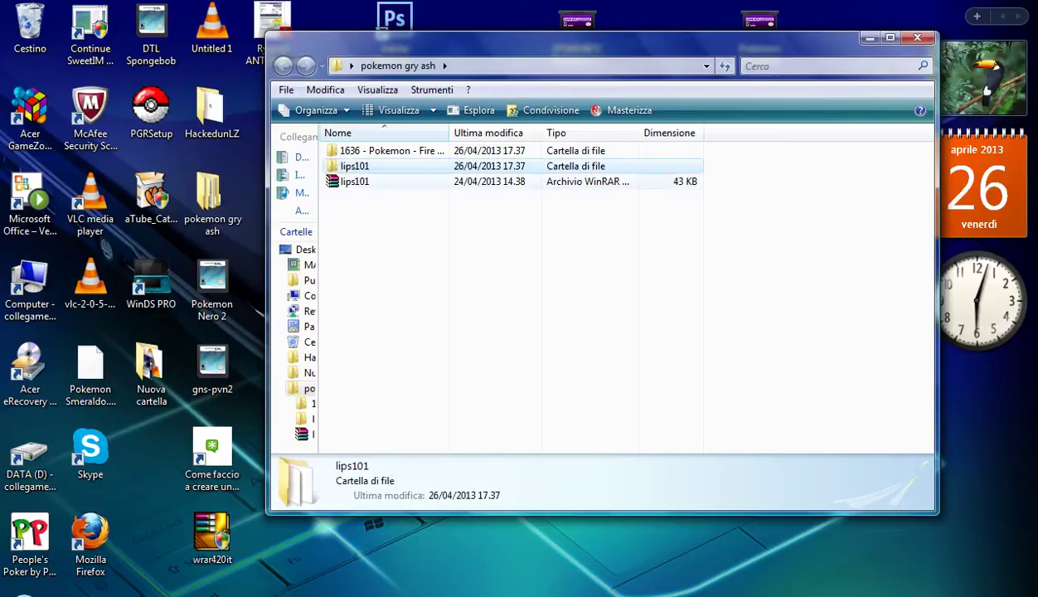
pyautogui.click(355, 182)
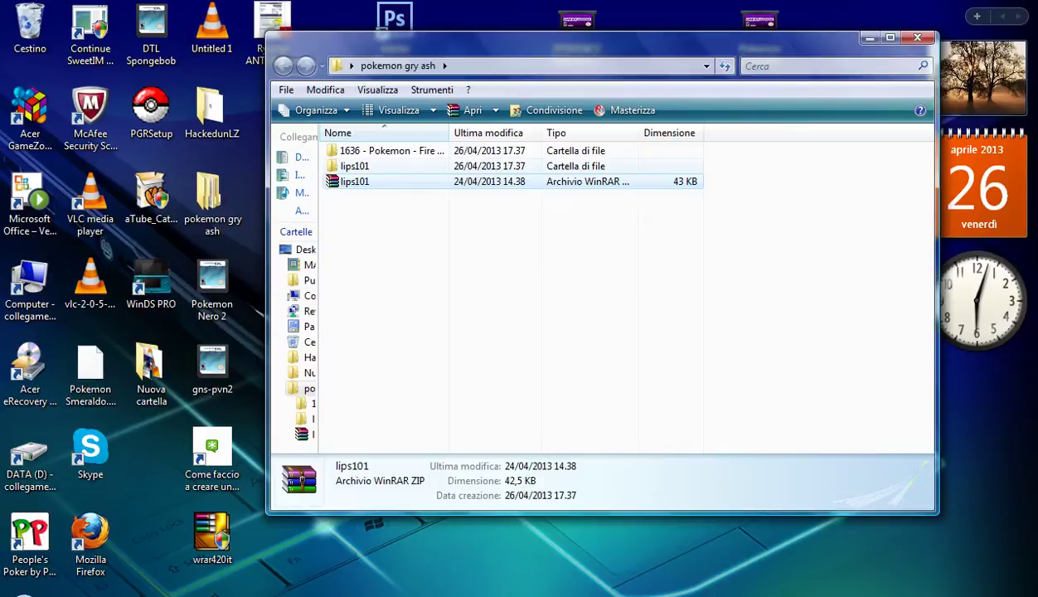
pyautogui.click(356, 166)
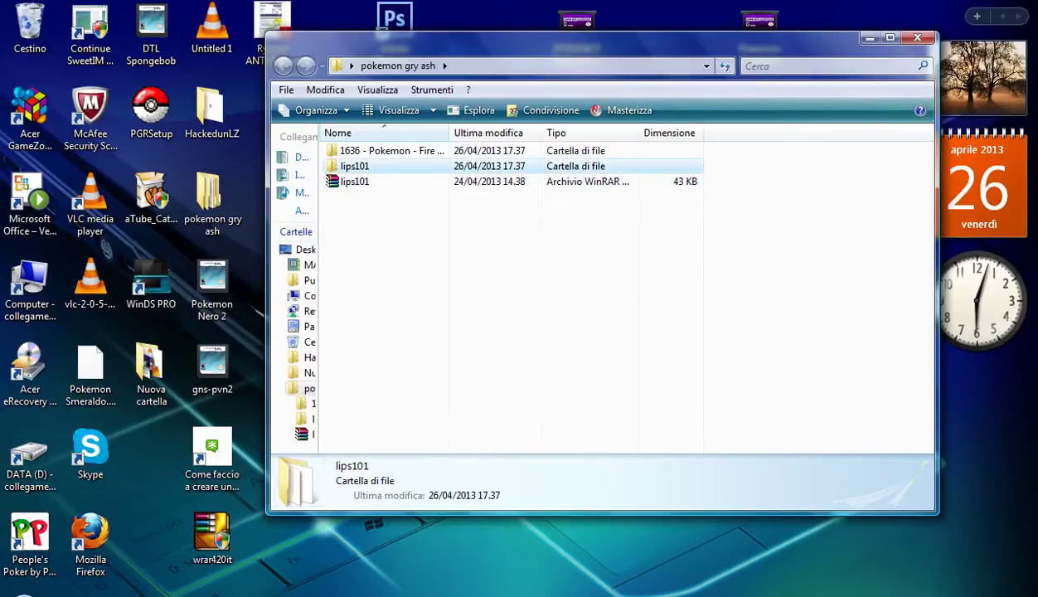
pyautogui.doubleClick(356, 167)
# - Look over the Lunar IPS application, the Pokemon AshGray patch and the readme in the lips101 folder
pyautogui.click(356, 182)
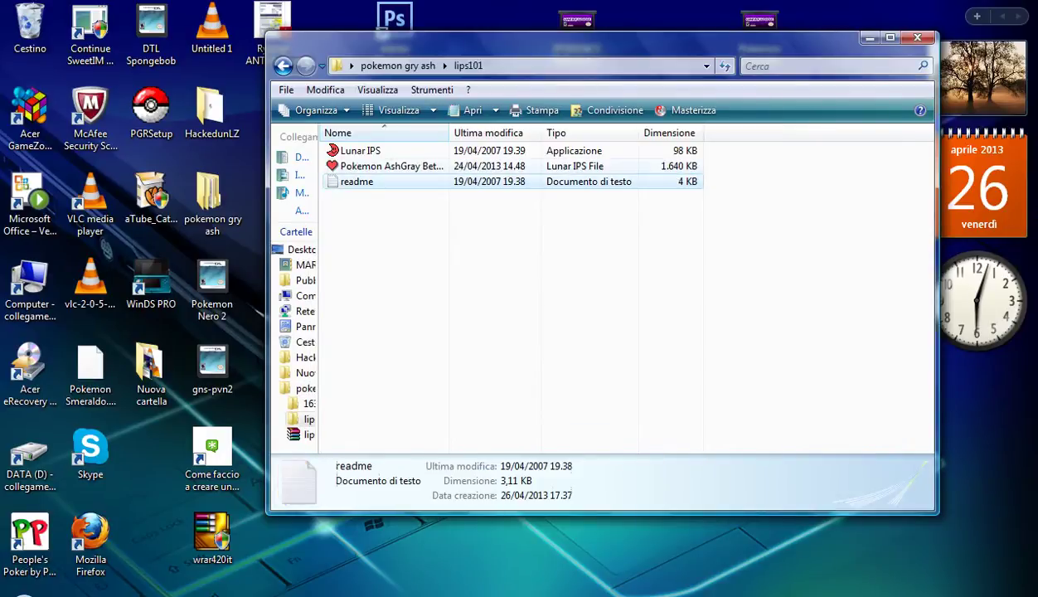
pyautogui.click(374, 167)
pyautogui.click(361, 151)
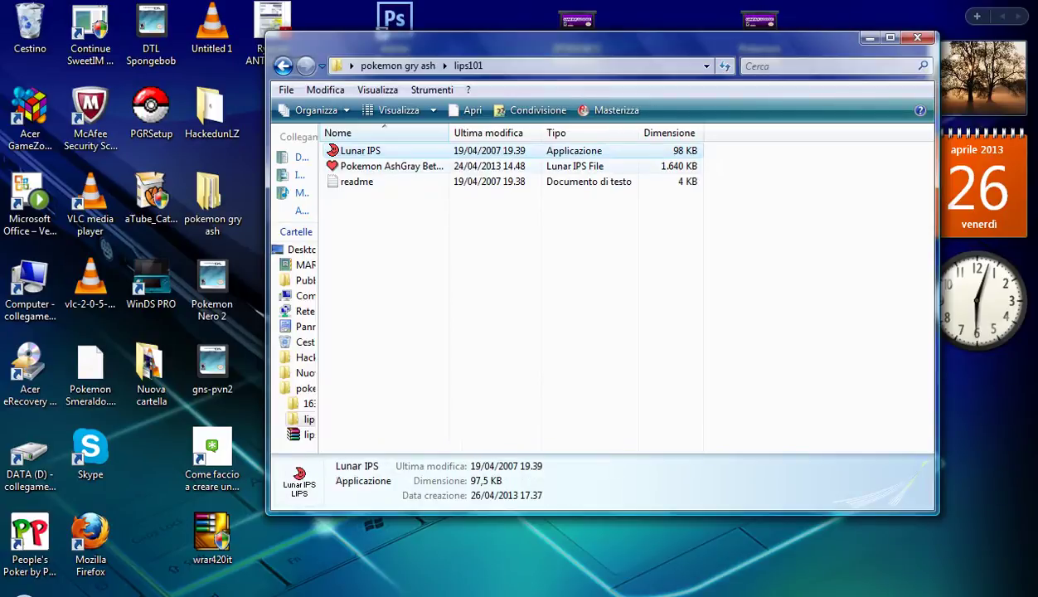
pyautogui.click(373, 167)
pyautogui.click(357, 182)
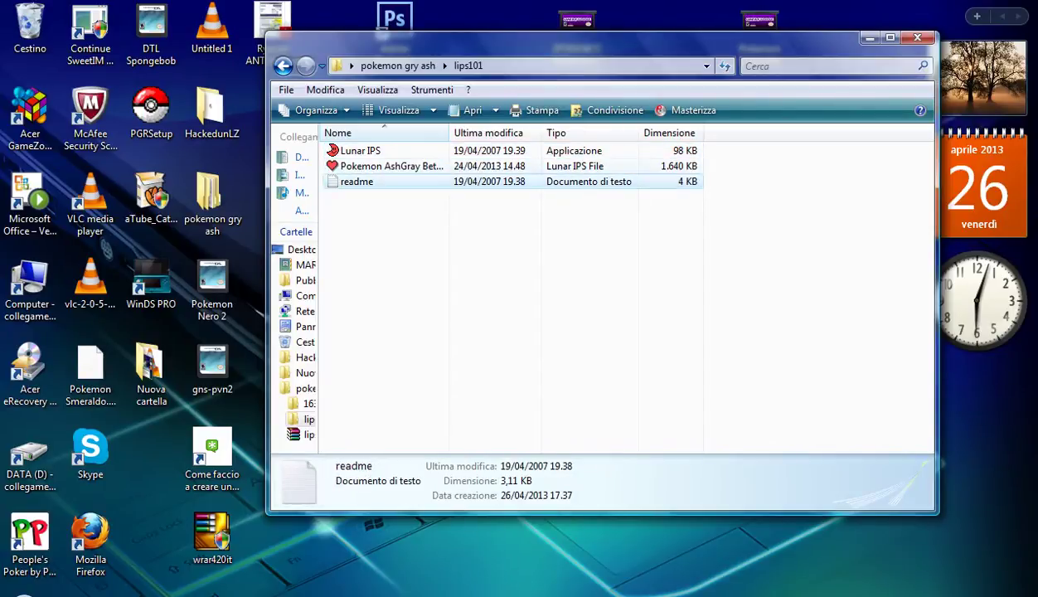
pyautogui.click(361, 150)
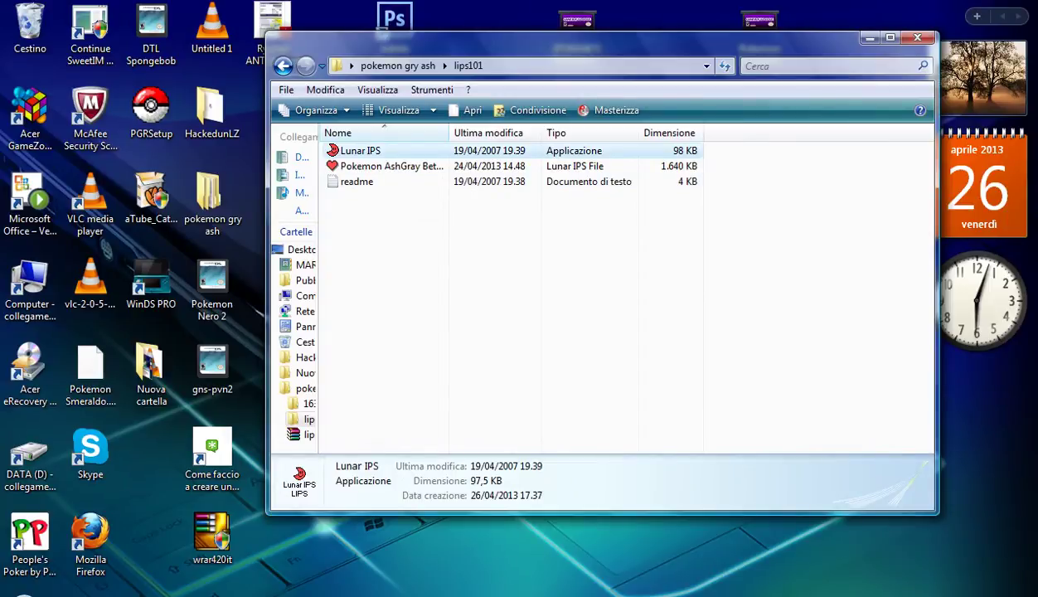
pyautogui.doubleClick(357, 152)
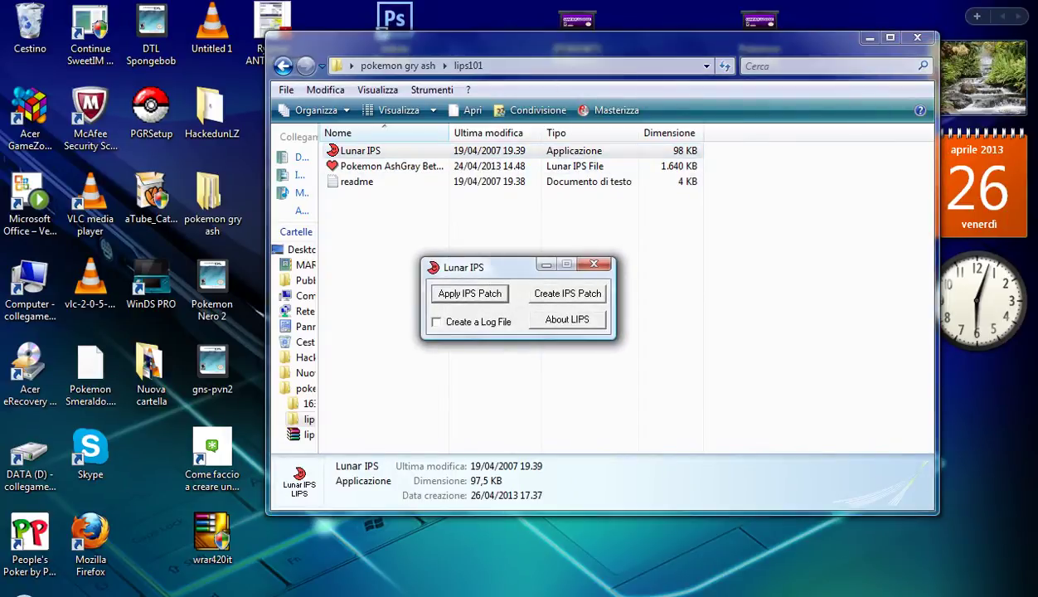
pyautogui.click(470, 293)
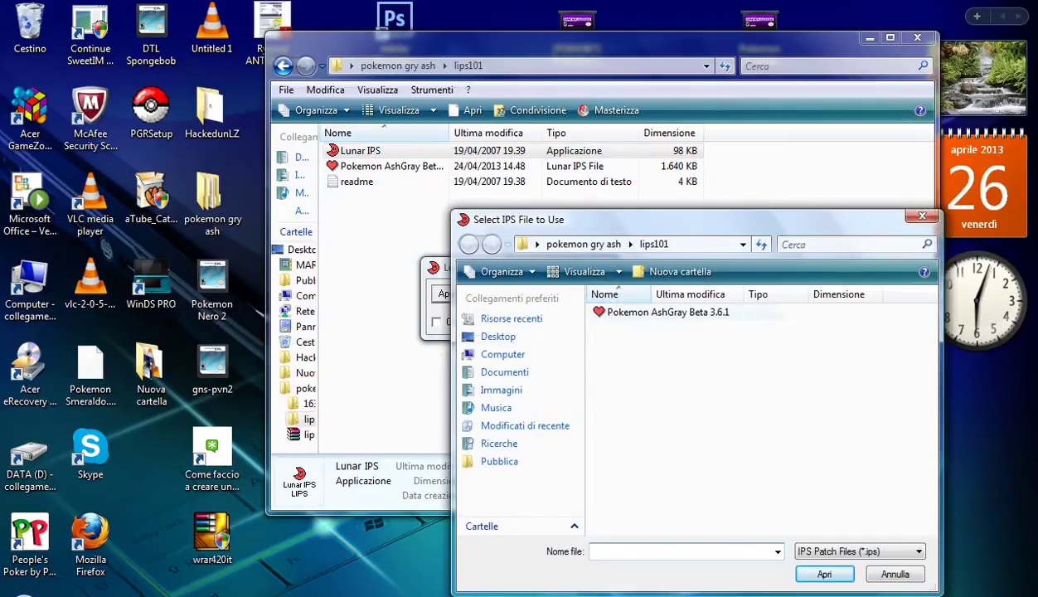
pyautogui.doubleClick(659, 312)
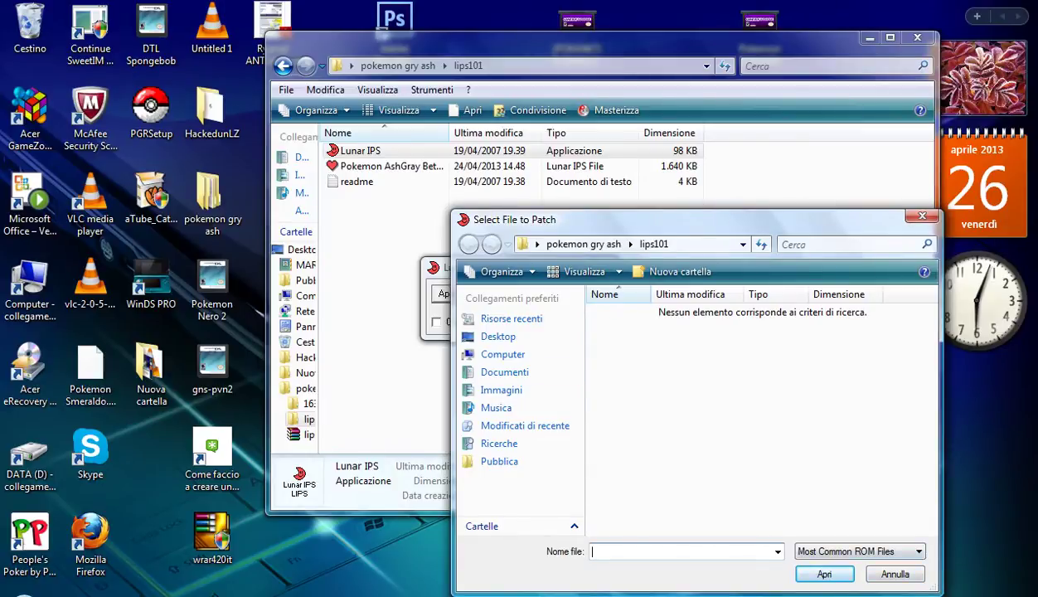
pyautogui.click(895, 574)
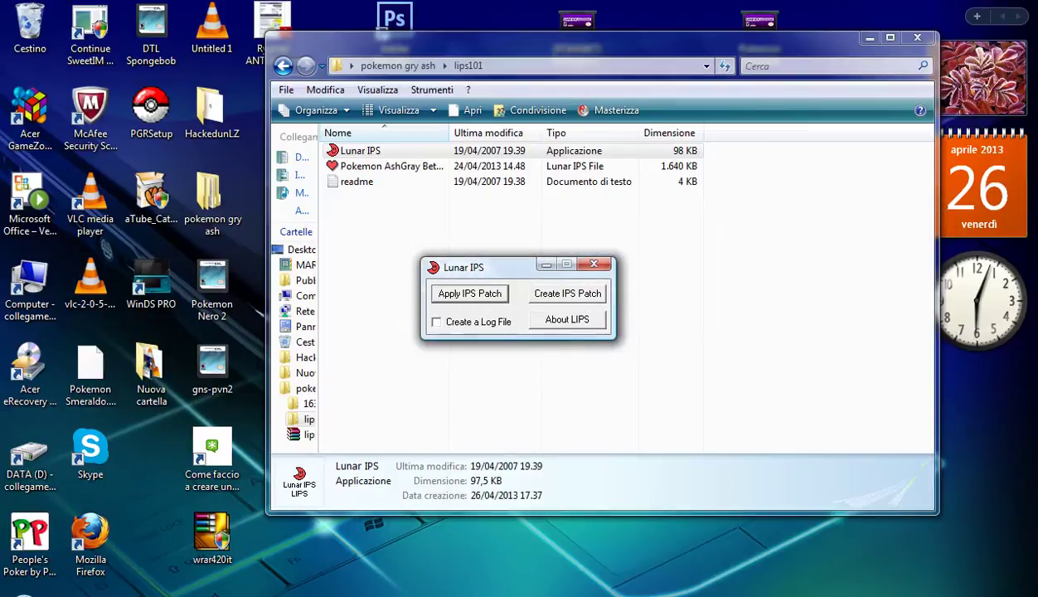
pyautogui.click(593, 263)
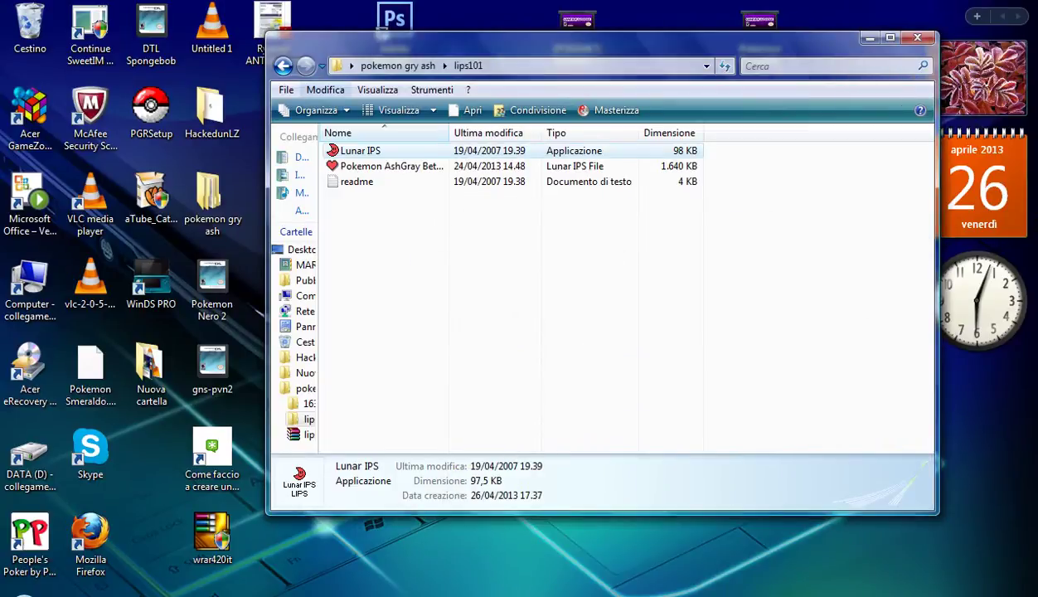
# - Look into the "1636 - Pokemon - Fire Red Version (U)" folder and return to "pokemon gry ash"
pyautogui.click(284, 65)
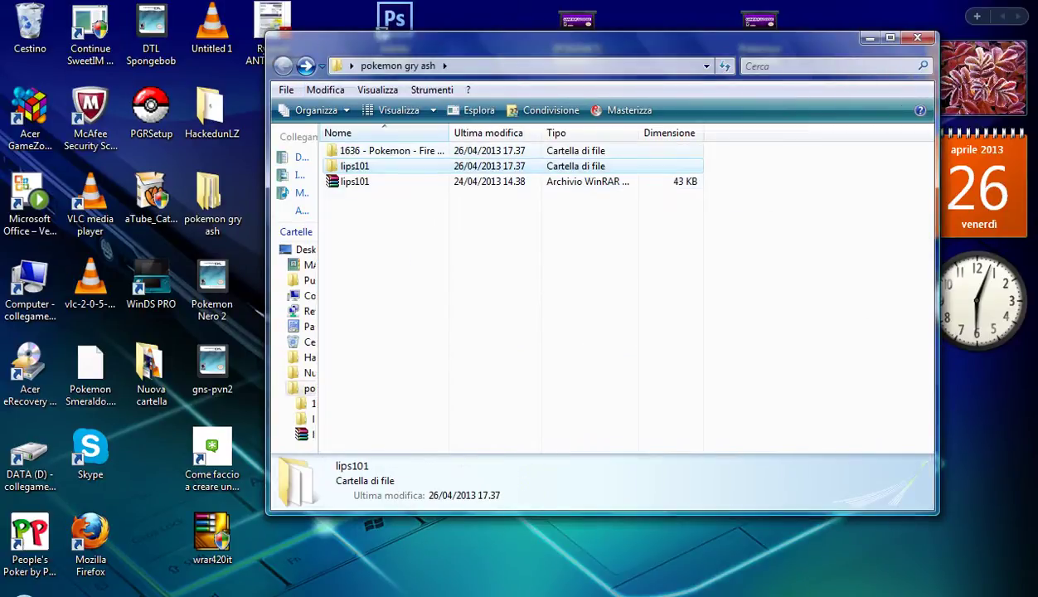
pyautogui.press('Up')
pyautogui.press('Return')
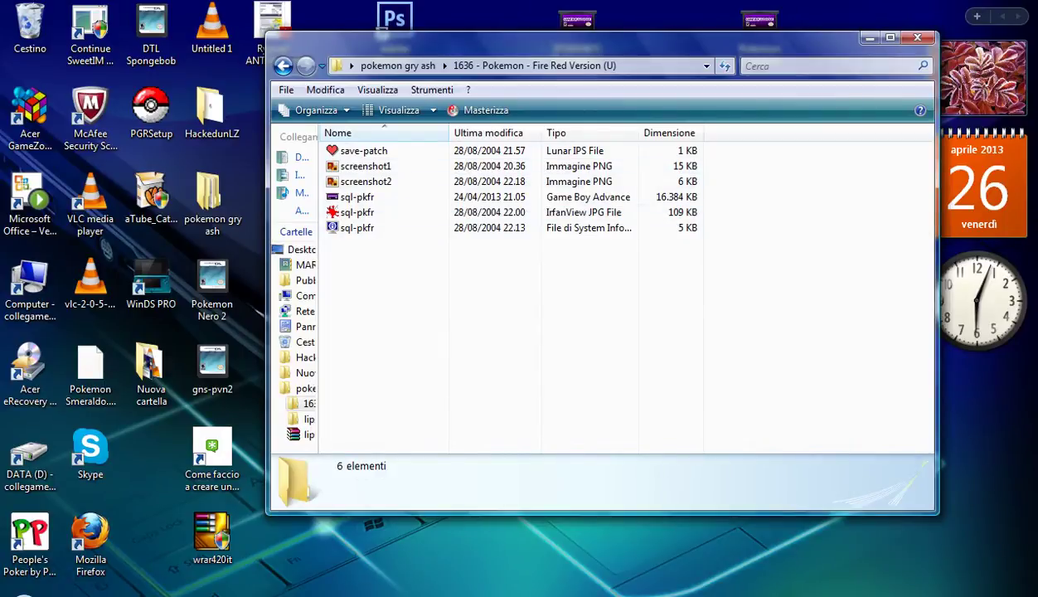
pyautogui.click(283, 65)
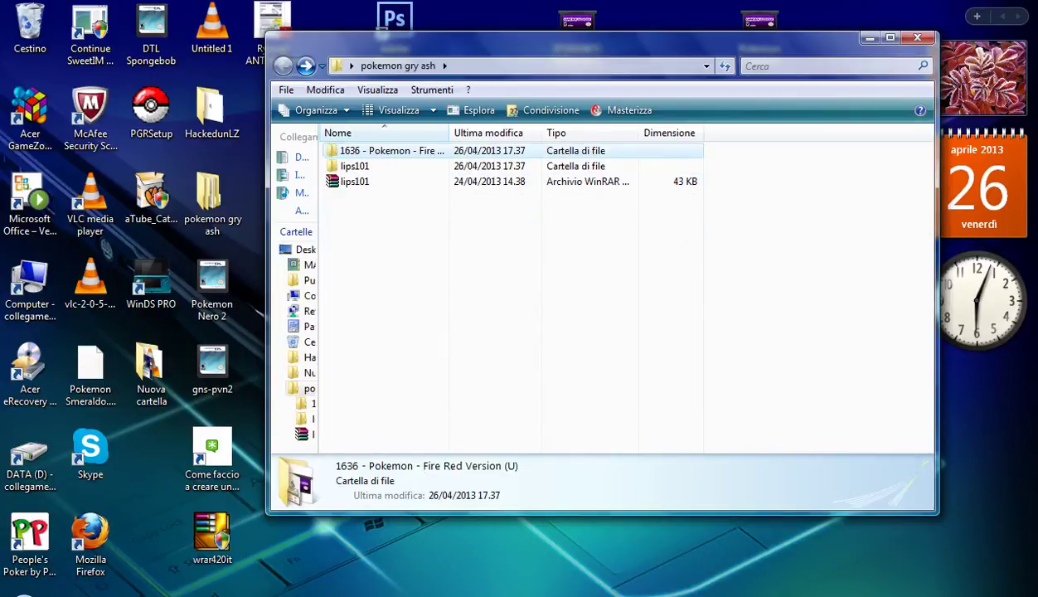
# - Switch to Firefox and download "Pokemon - Fire Red Version (USA).zip" from the Rom Hustler page, saving the file
pyautogui.click(320, 595)
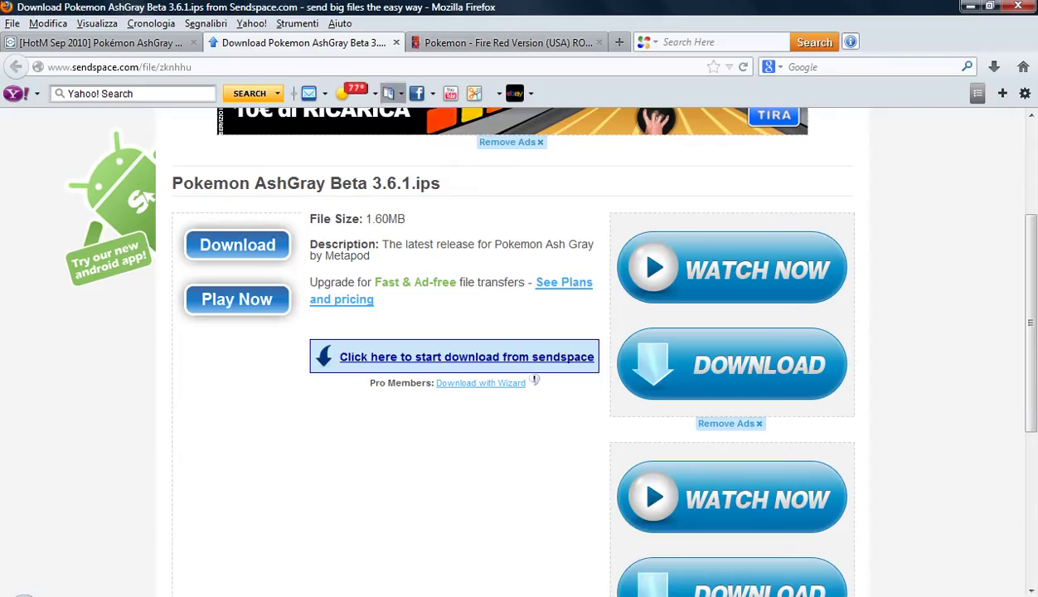
pyautogui.click(506, 42)
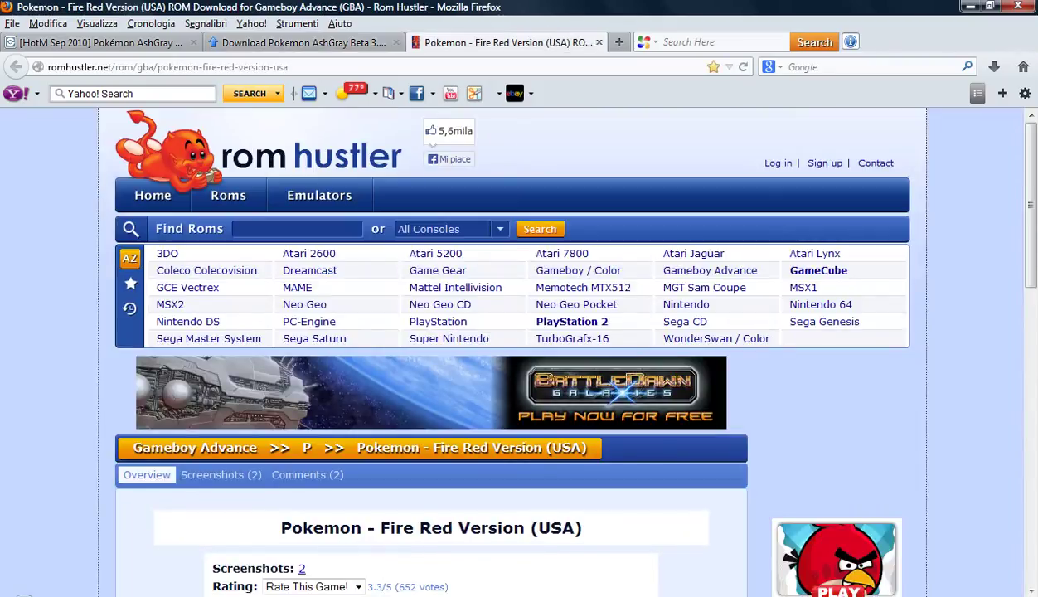
pyautogui.scroll(-7, 431, 348)
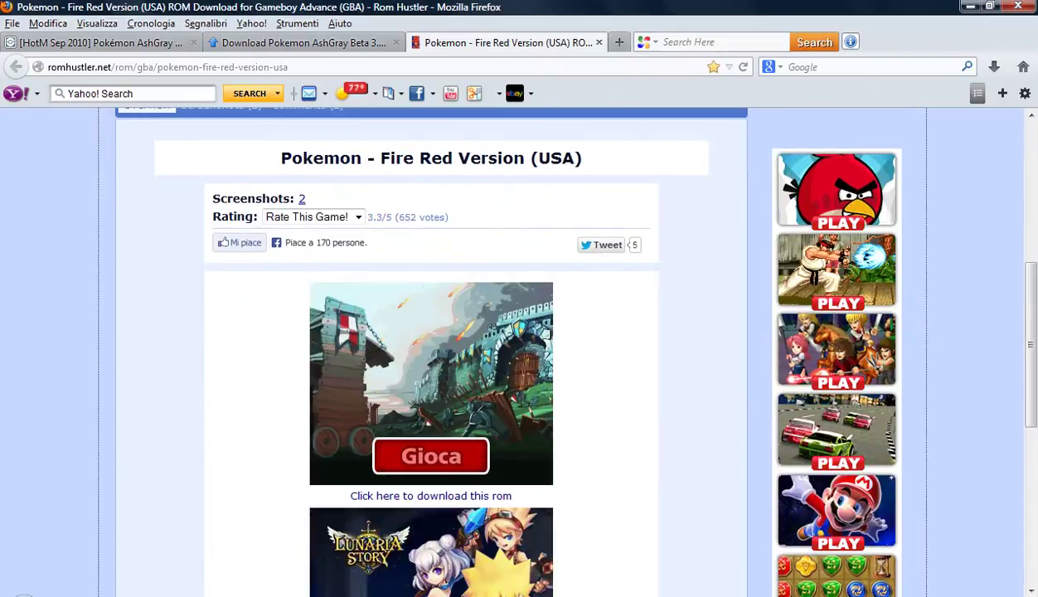
pyautogui.click(430, 310)
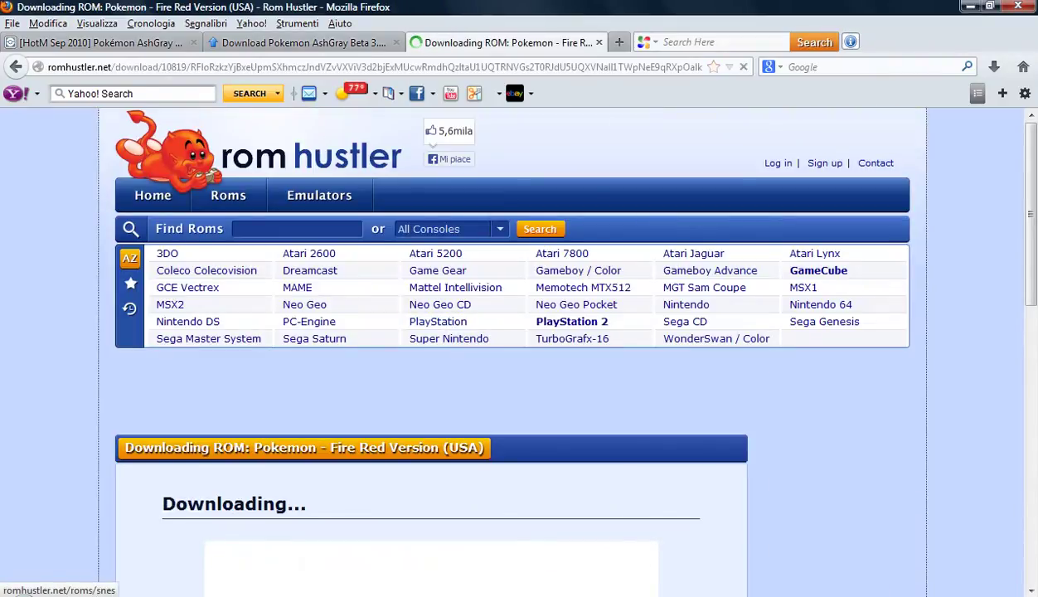
pyautogui.scroll(-3, 433, 323)
pyautogui.scroll(-5, 514, 348)
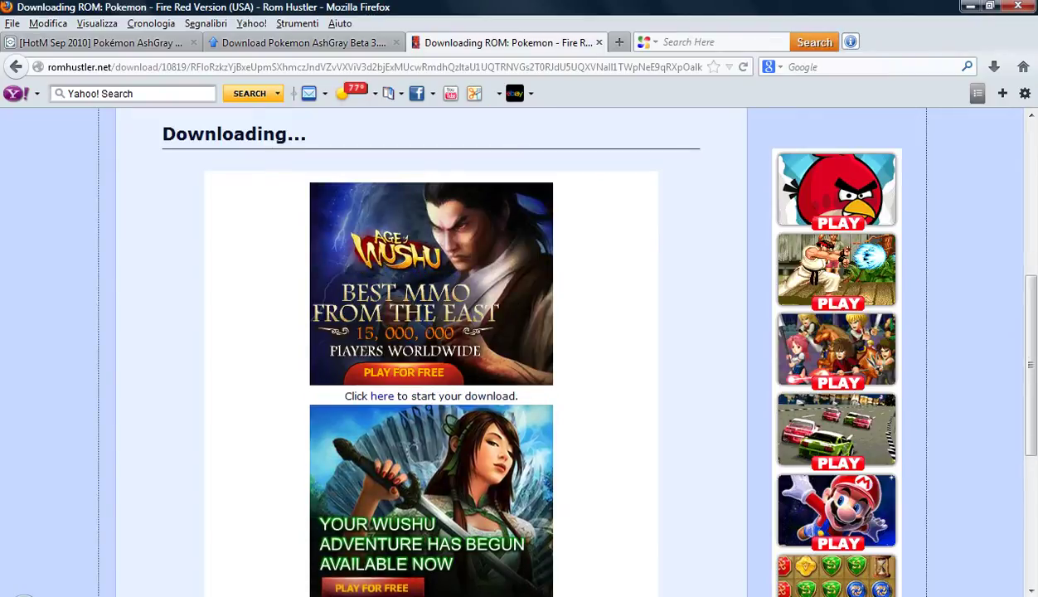
pyautogui.click(369, 395)
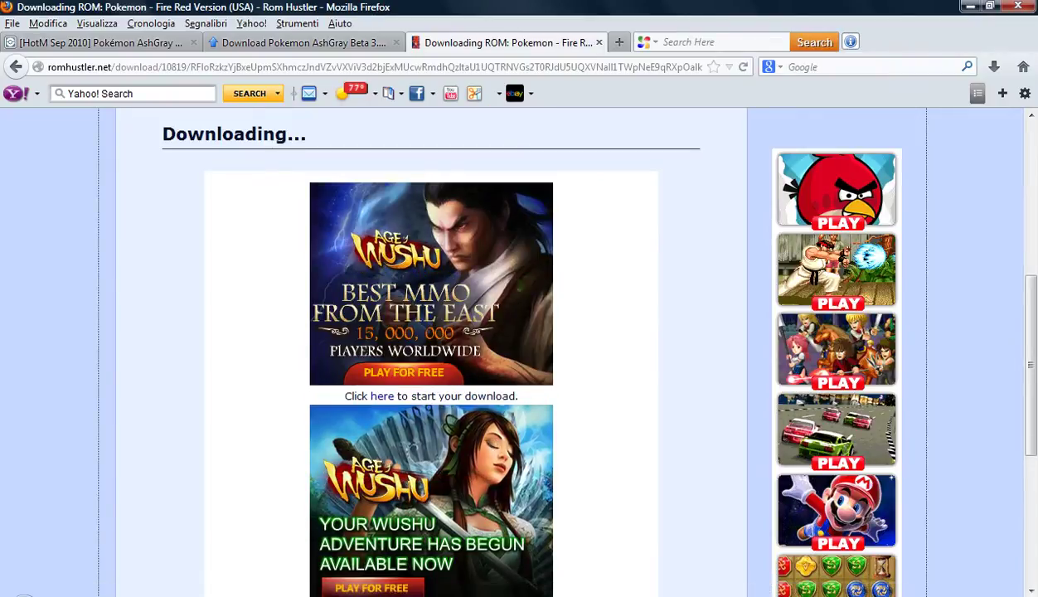
pyautogui.click(381, 396)
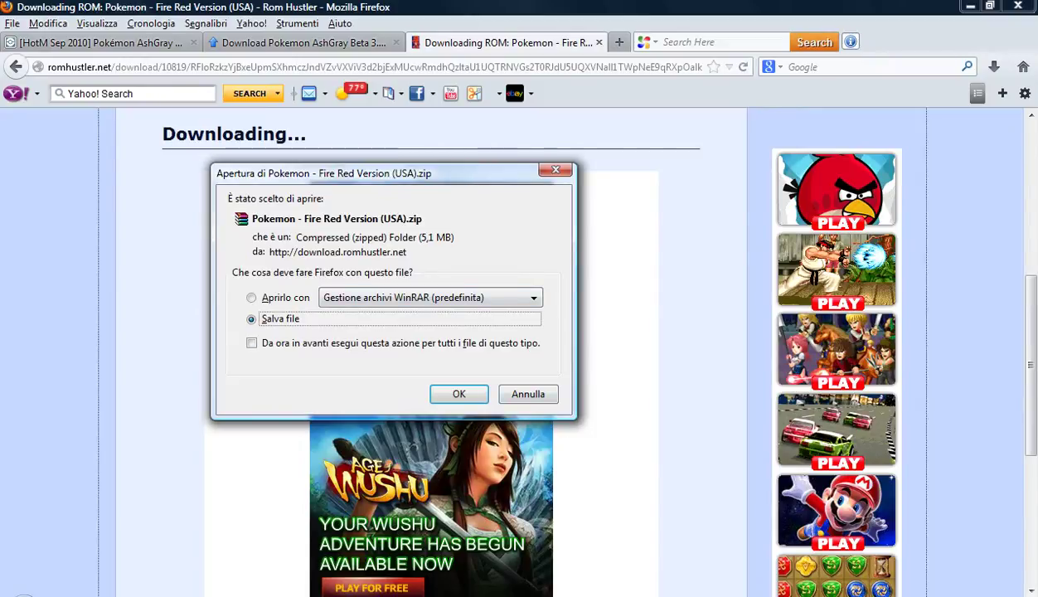
pyautogui.press('Return')
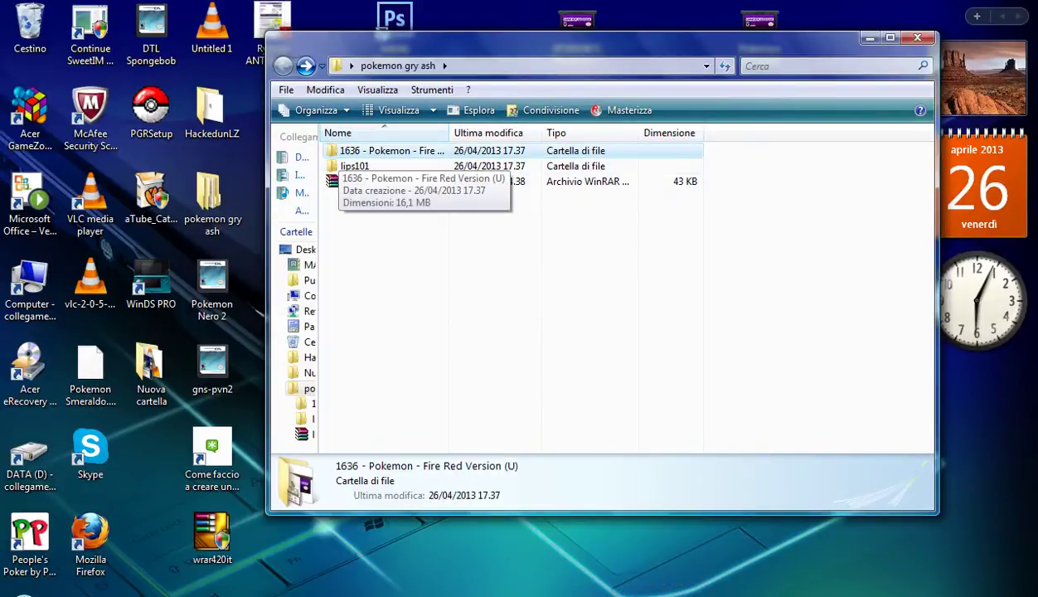
# - Switch to the desktop and examine the sql-pkfr files, including the Game Boy Advance ROM, in the Fire Red folder
pyautogui.doubleClick(340, 153)
pyautogui.click(356, 198)
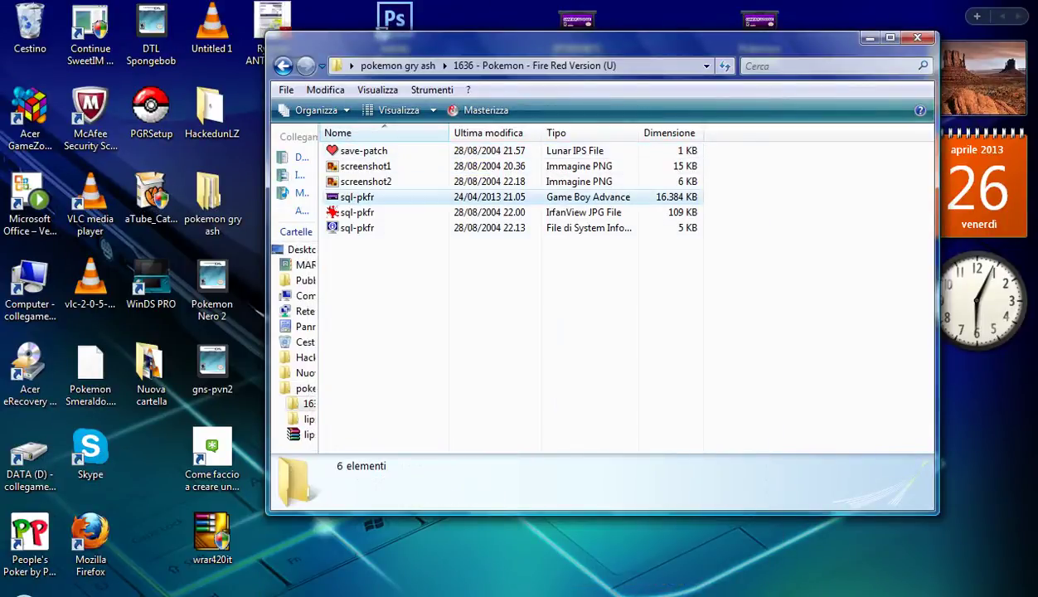
pyautogui.click(356, 228)
pyautogui.click(356, 227)
pyautogui.click(356, 213)
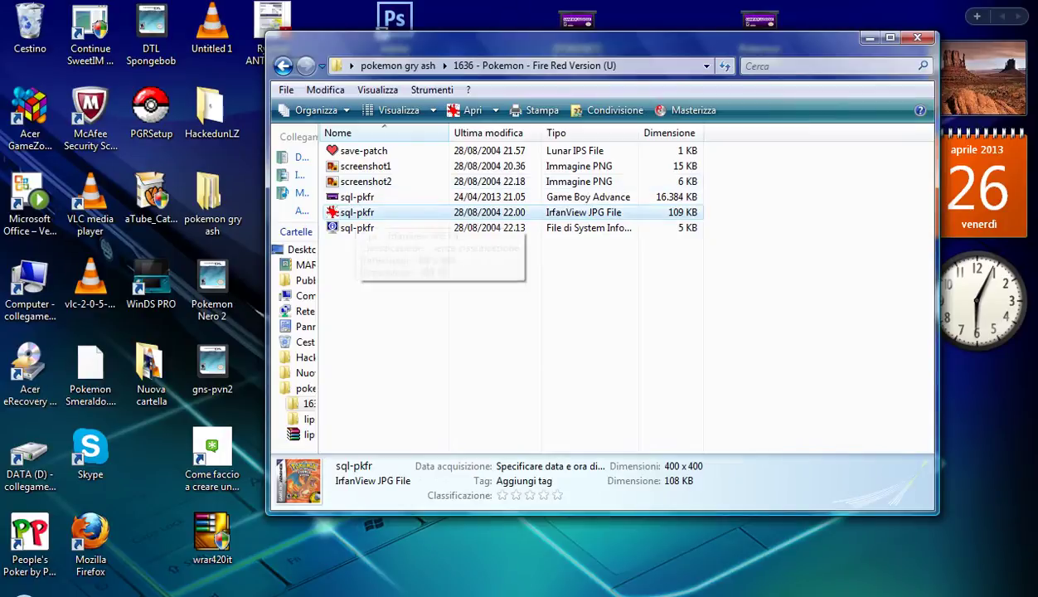
pyautogui.click(356, 197)
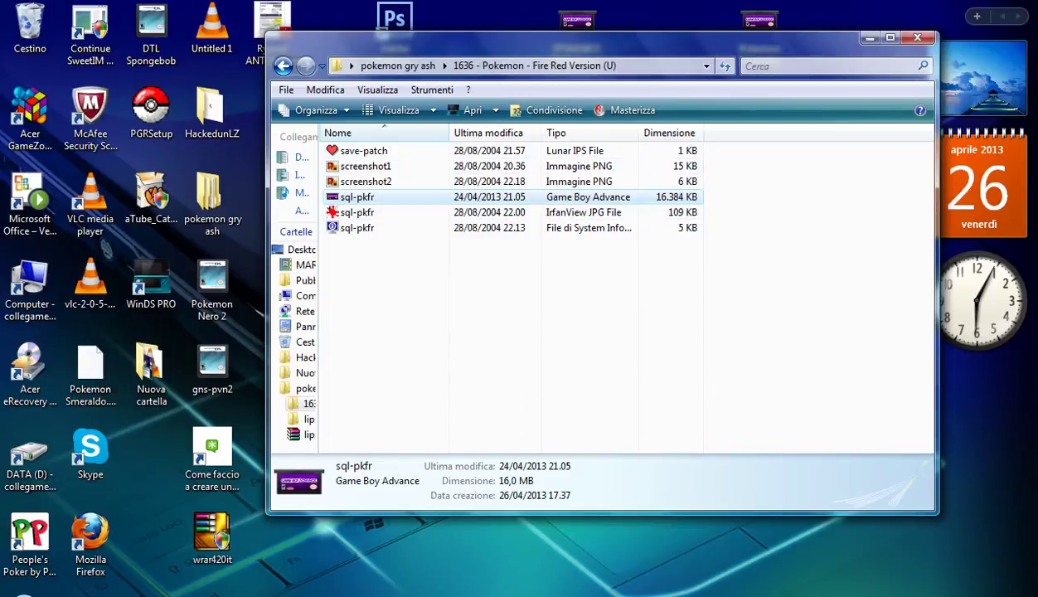
pyautogui.press('BackSpace')
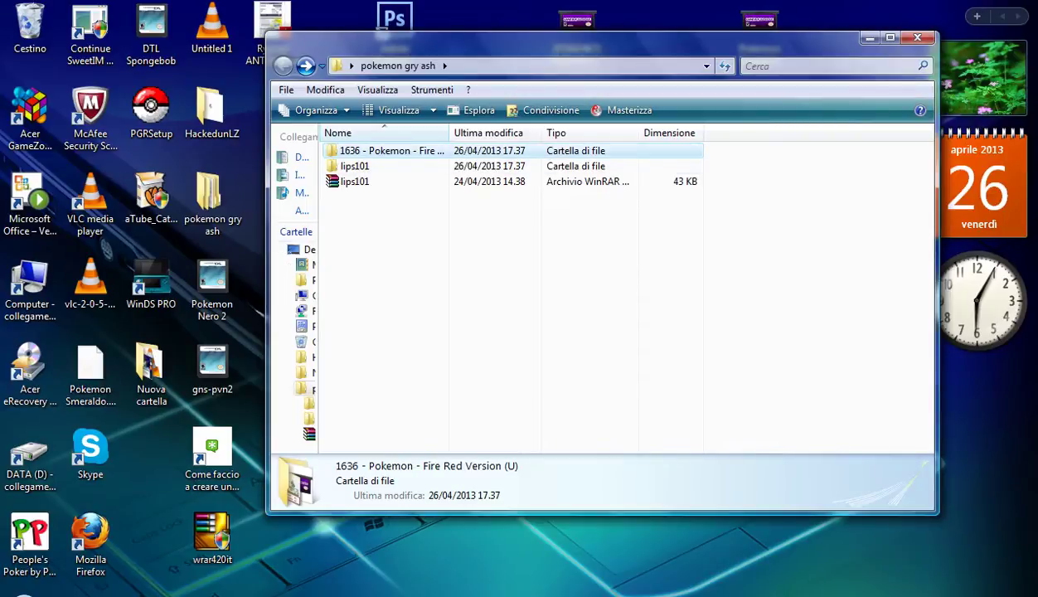
# - Launch Lunar IPS from the lips101 folder and choose "Pokemon AshGray Beta 3.6.1" as the IPS patch to apply
pyautogui.doubleClick(355, 165)
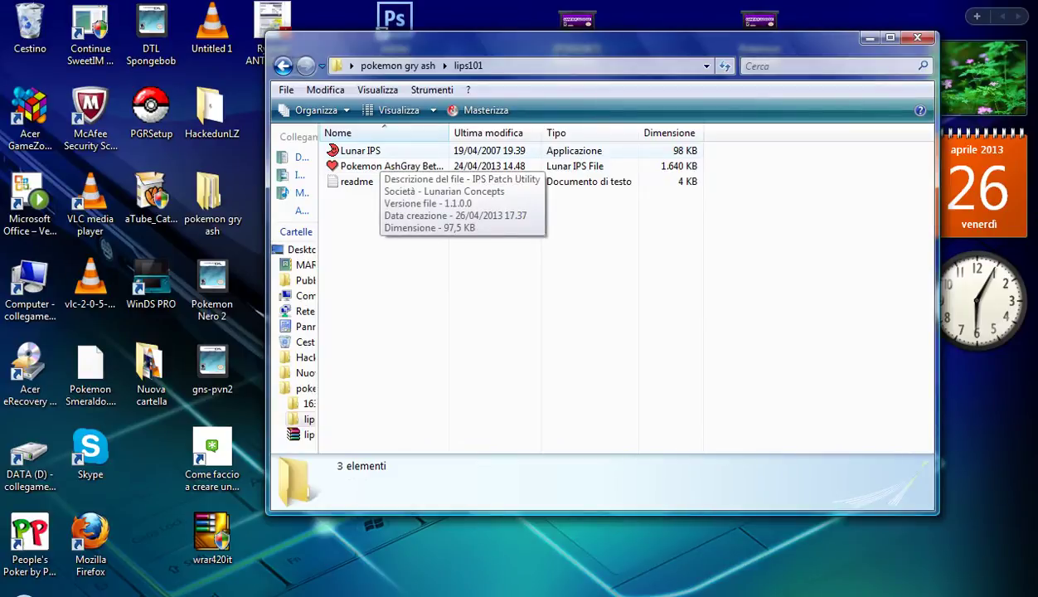
pyautogui.doubleClick(361, 151)
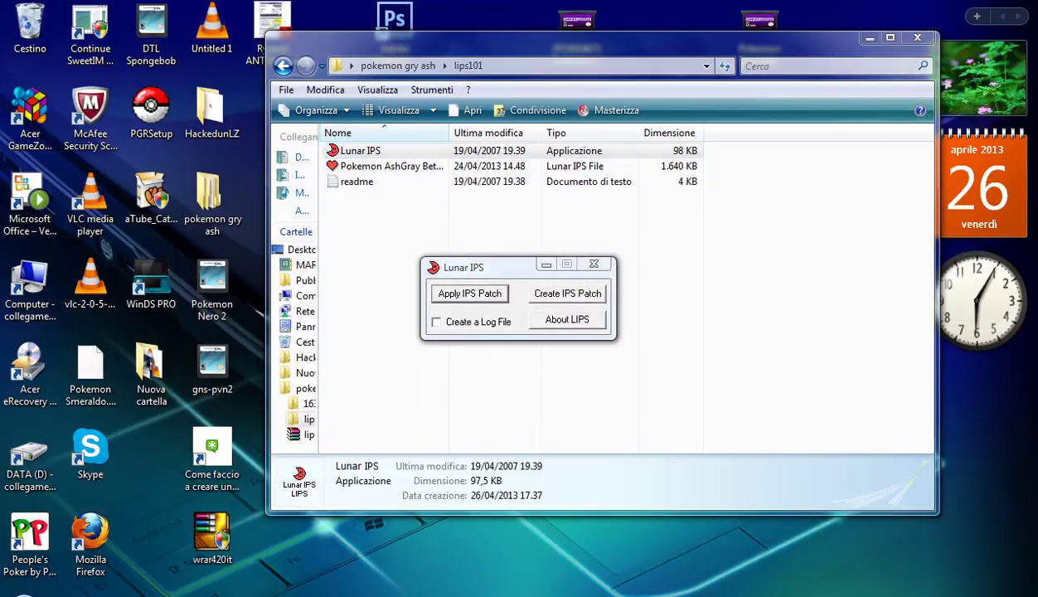
pyautogui.click(470, 293)
pyautogui.doubleClick(667, 312)
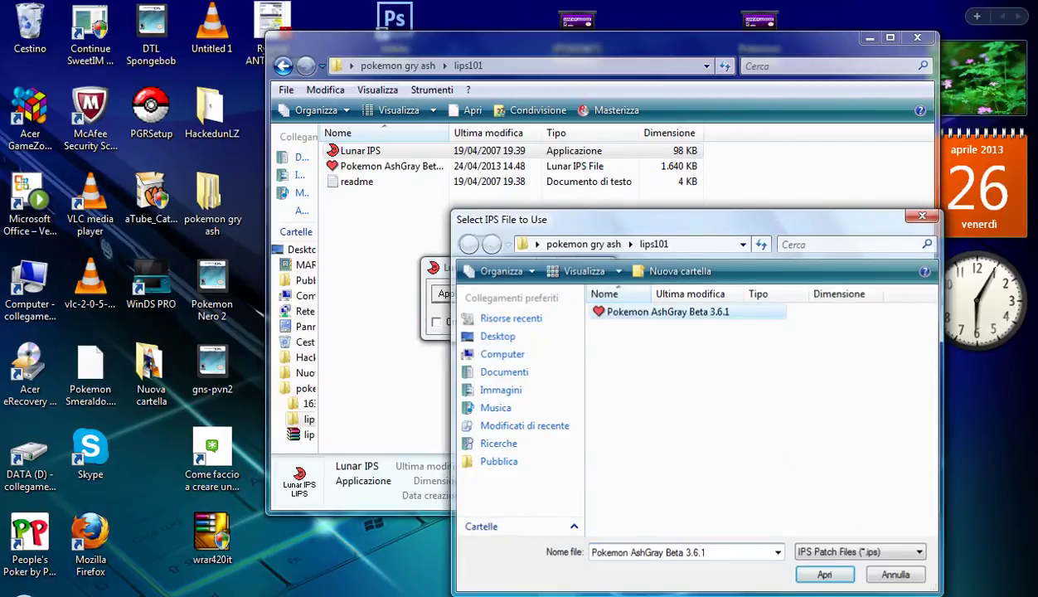
pyautogui.press('Return')
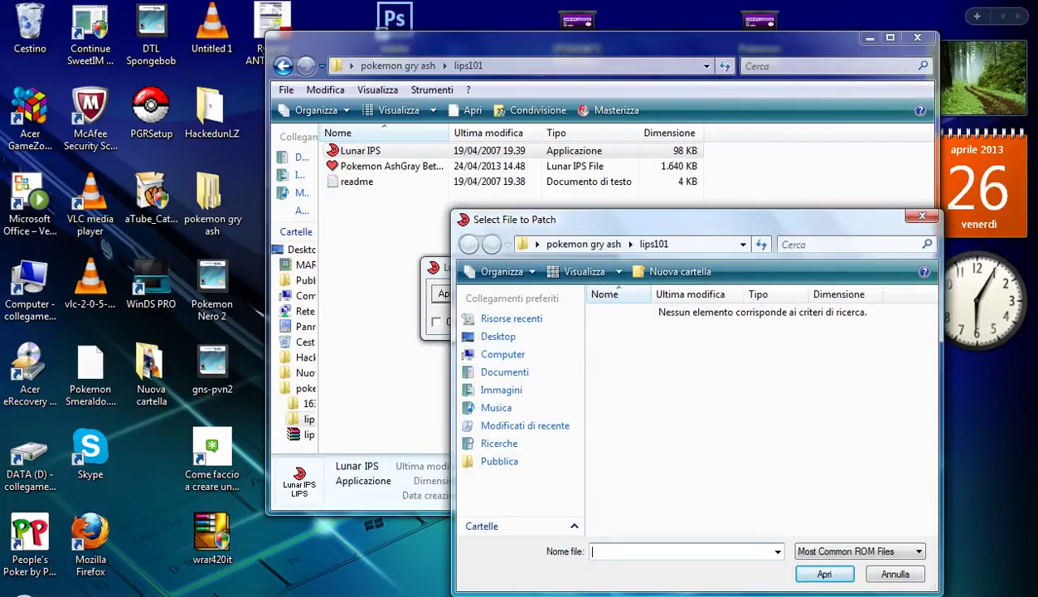
# - Apply the patch to the sql-pkfr ROM in "1636 - Pokemon - Fire Red Version (U)" inside "pokemon gry ash" and close Lunar IPS
pyautogui.click(498, 336)
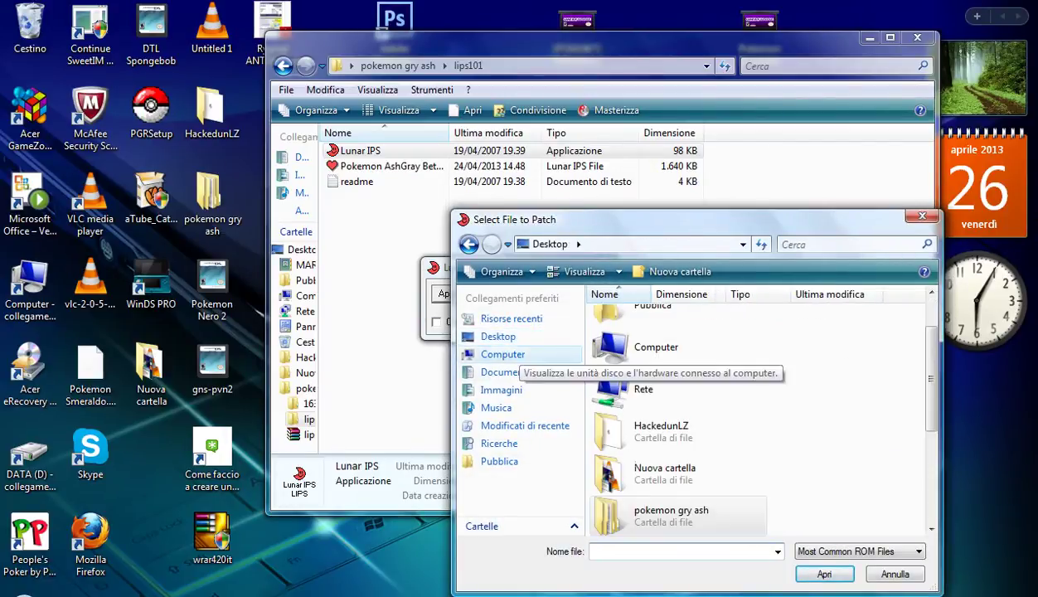
pyautogui.doubleClick(671, 511)
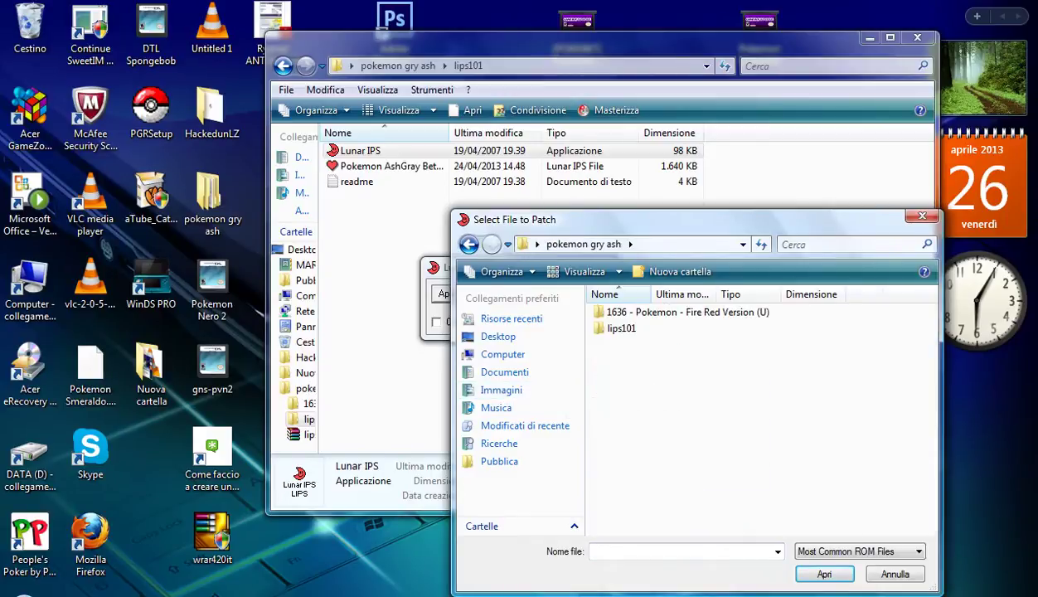
pyautogui.doubleClick(640, 313)
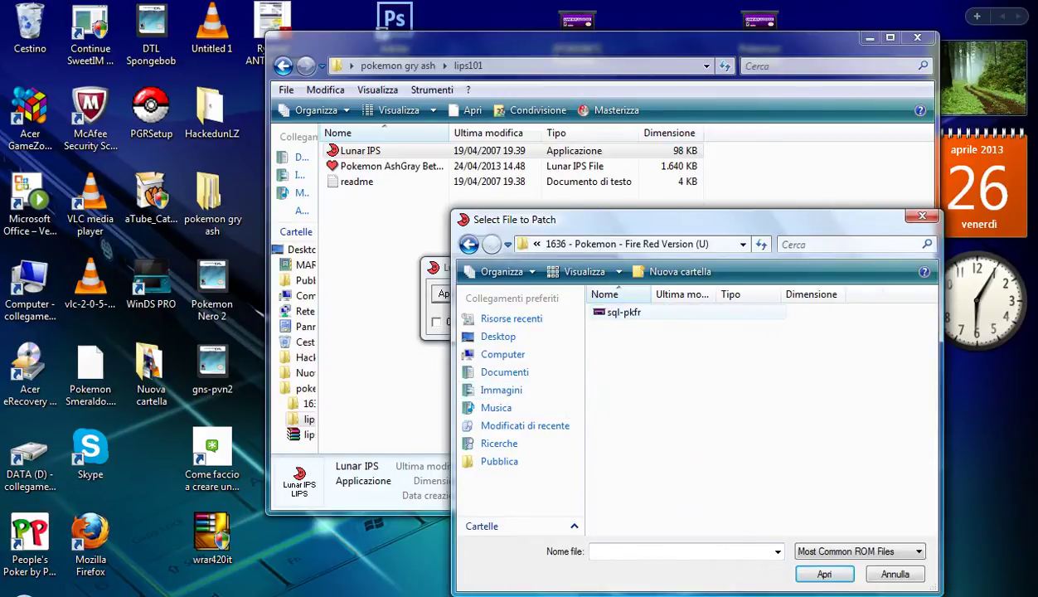
pyautogui.click(639, 312)
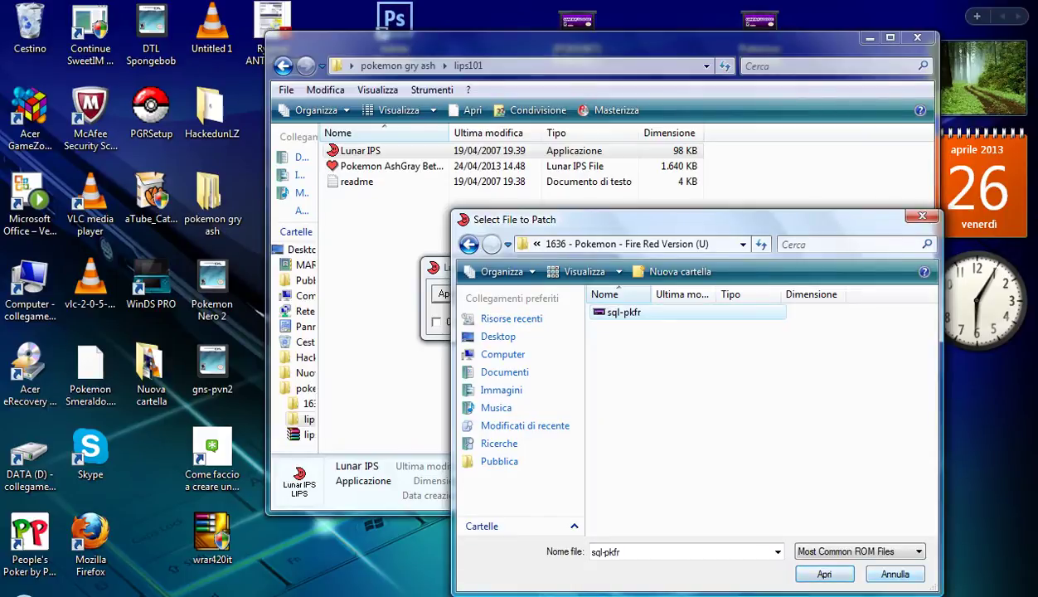
pyautogui.click(824, 573)
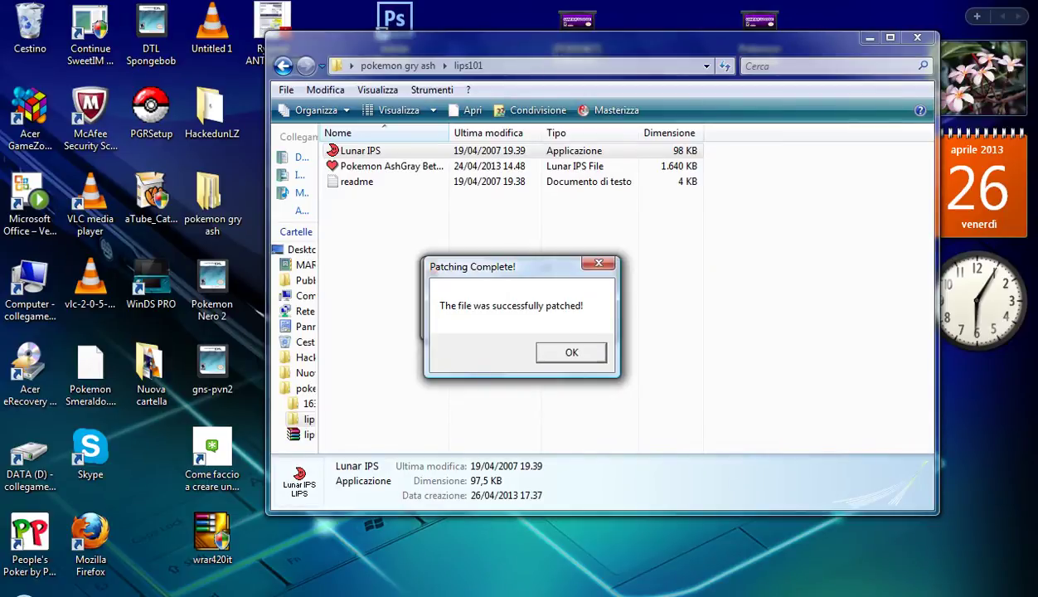
pyautogui.press('Return')
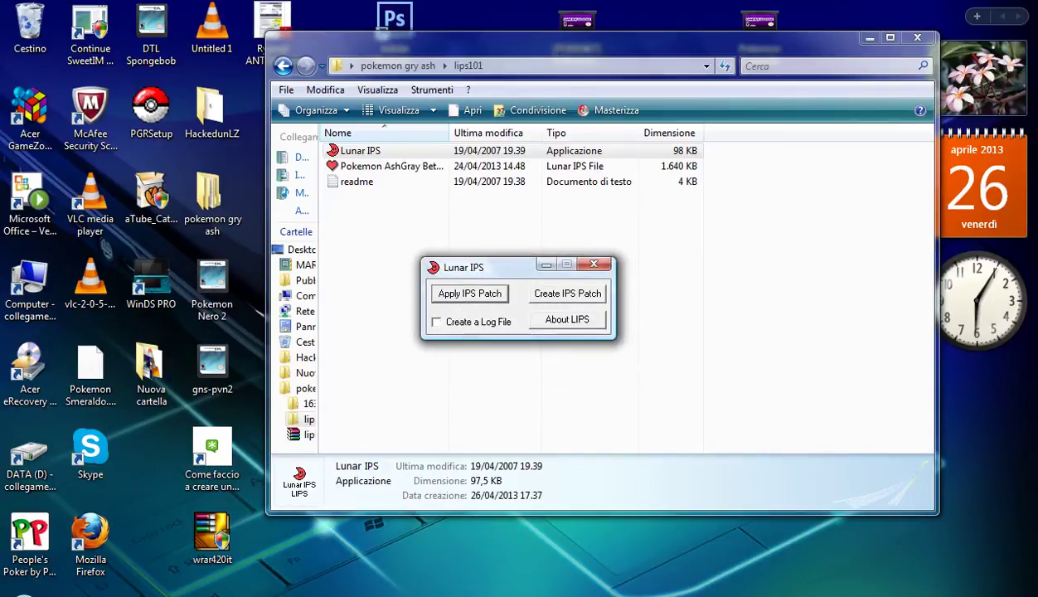
pyautogui.click(594, 264)
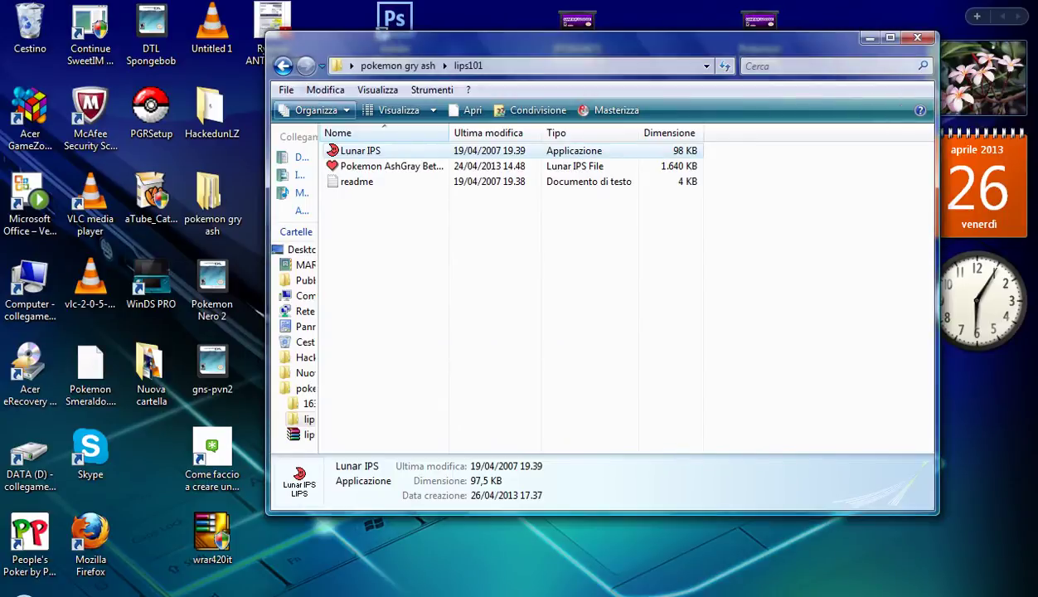
# - Open the sql-pkfr ROM from the "1636 - Pokemon - Fire Red Version (U)" folder with the NO$GBA emulator
pyautogui.click(283, 66)
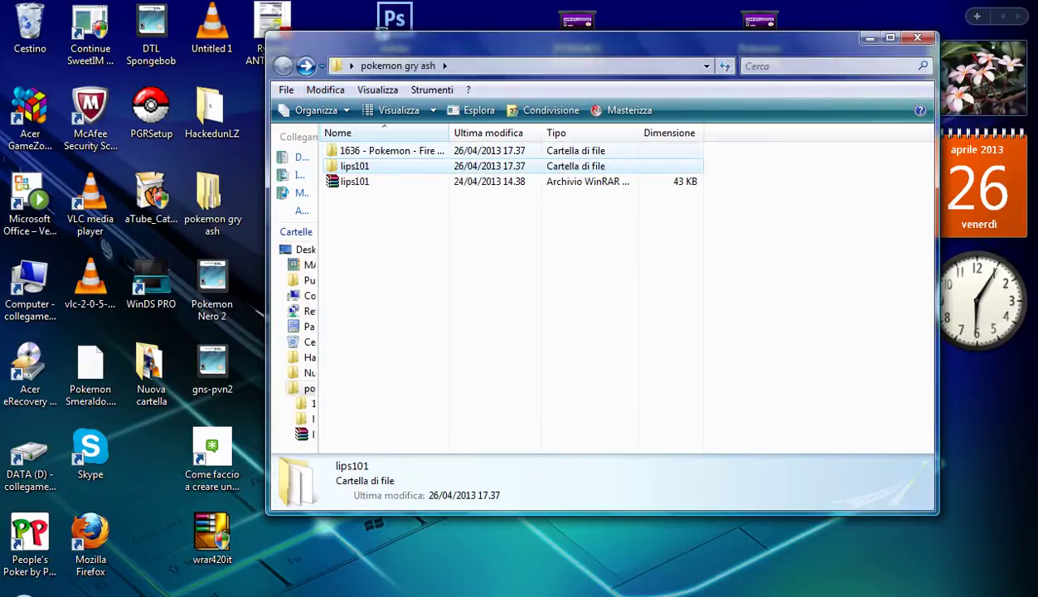
pyautogui.doubleClick(352, 150)
pyautogui.rightClick(347, 197)
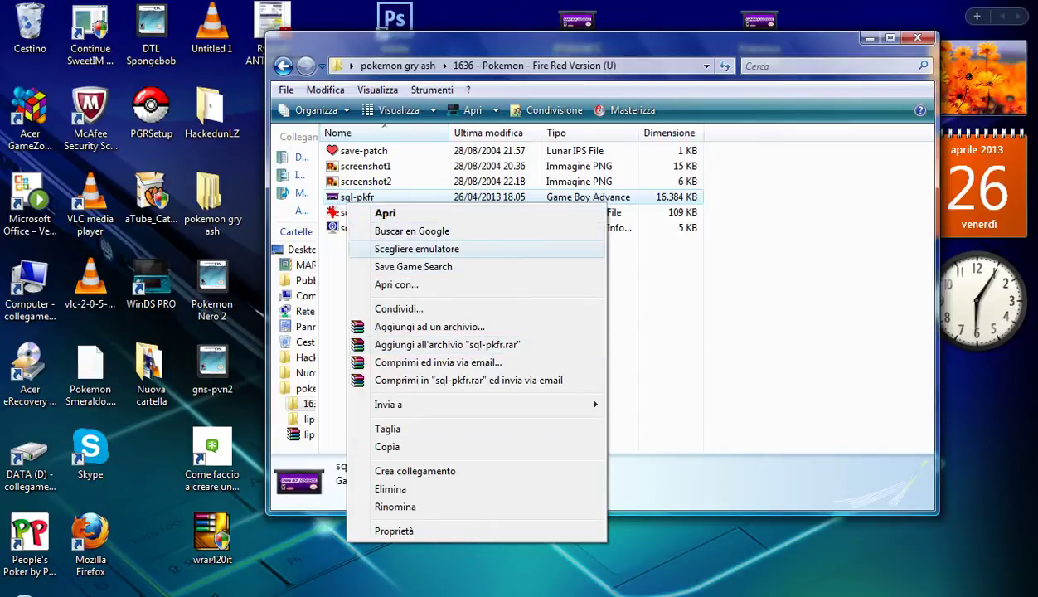
pyautogui.click(416, 249)
pyautogui.click(636, 306)
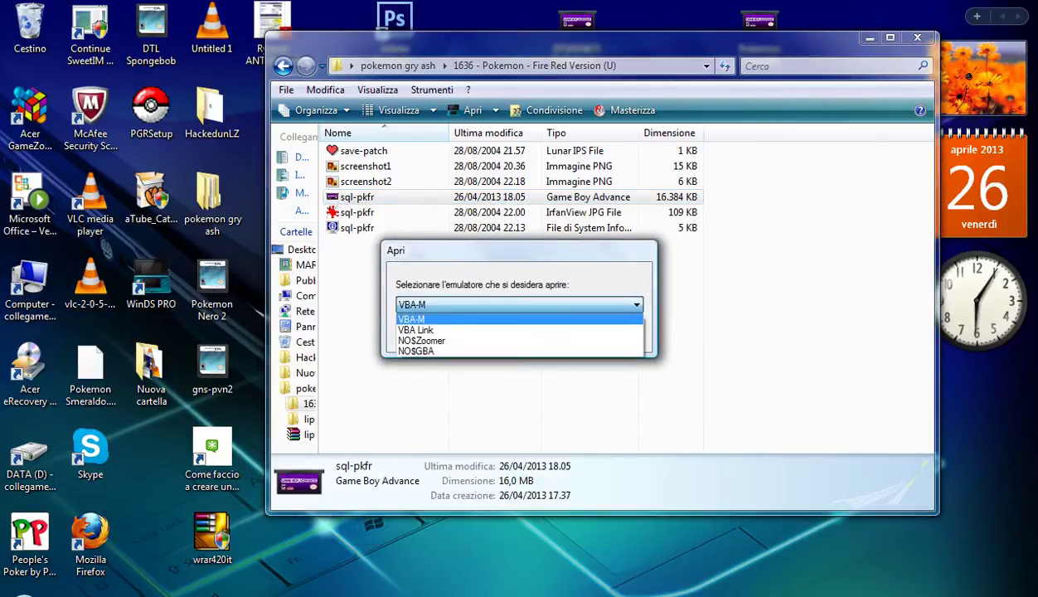
pyautogui.click(520, 351)
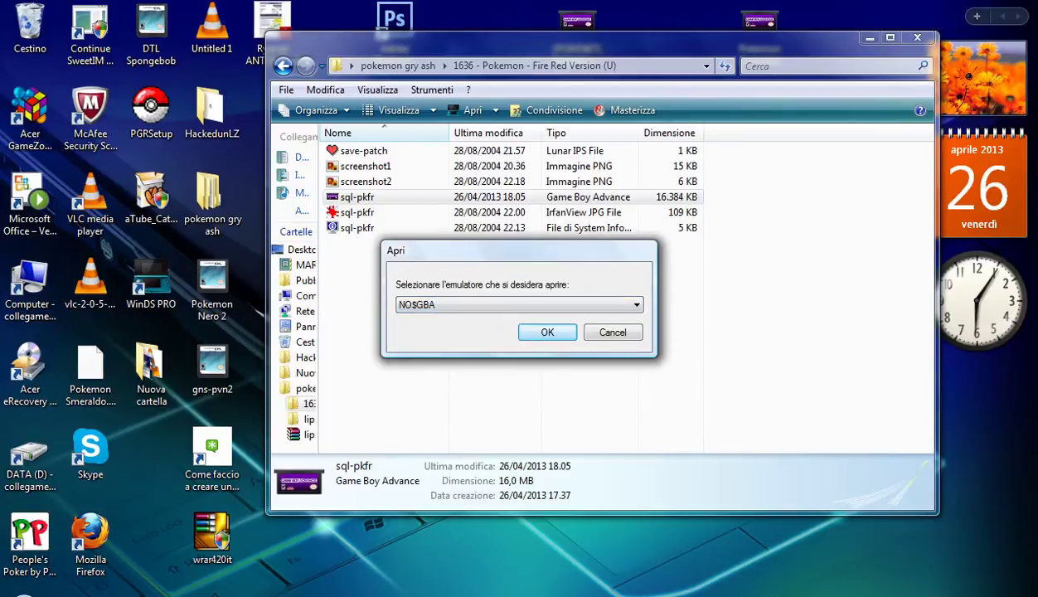
pyautogui.press('Return')
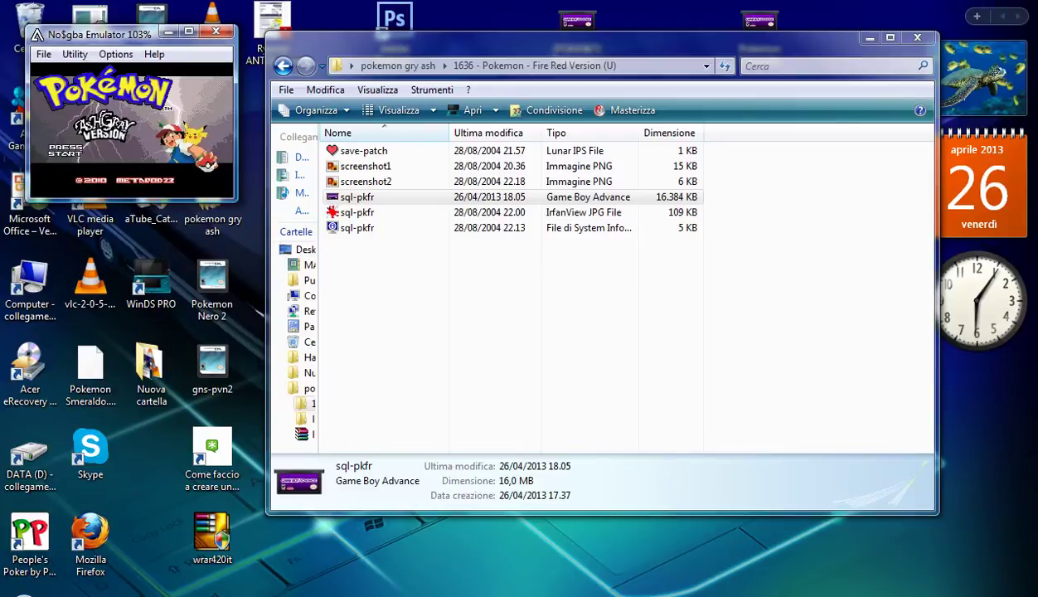
# - Maximize the emulator window, start Pokémon AshGray from its title screen and continue the saved game
pyautogui.click(189, 31)
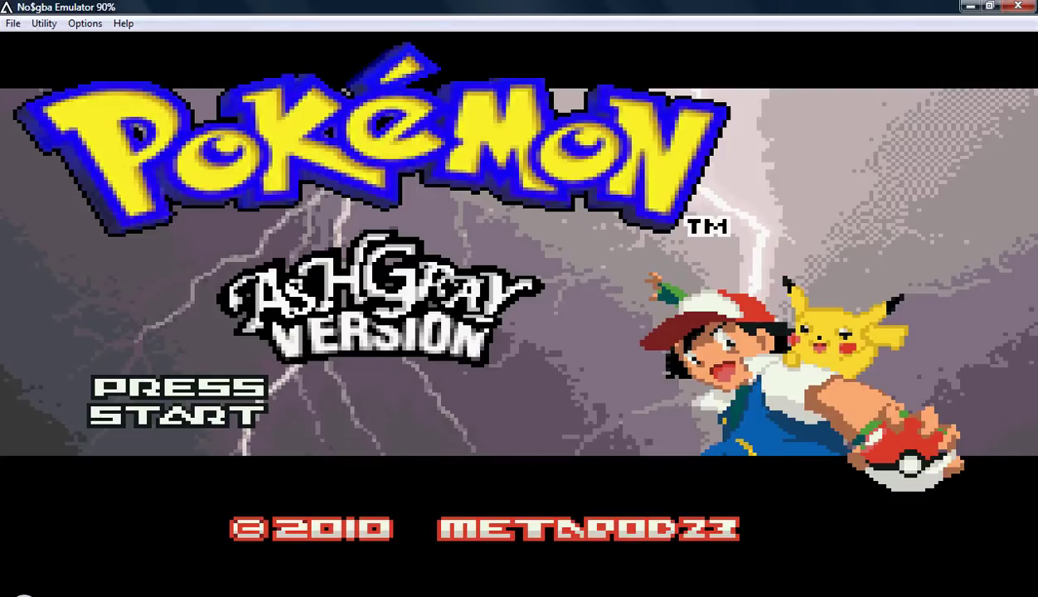
pyautogui.press('Return')
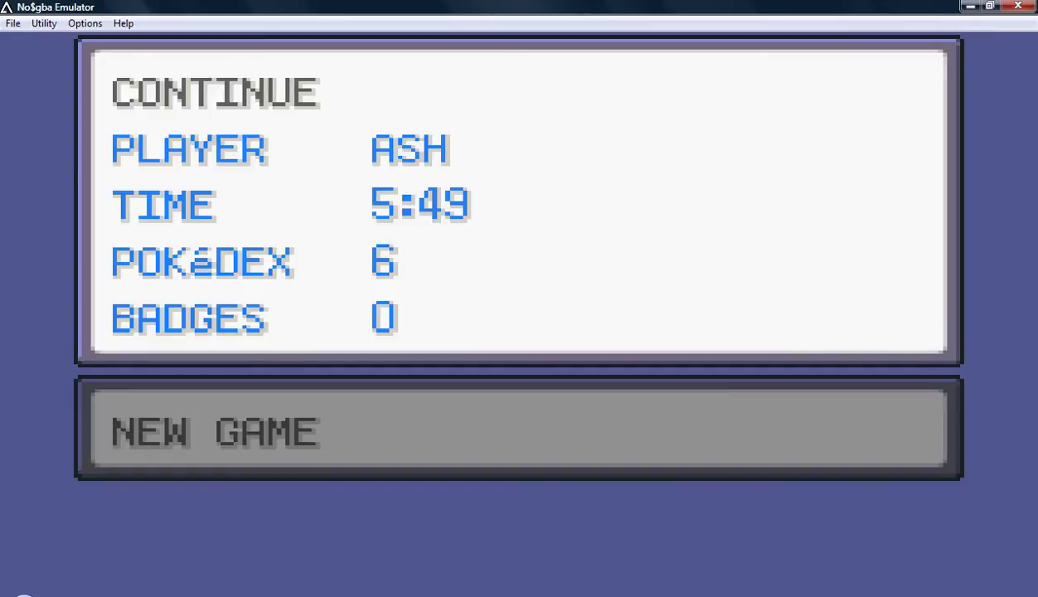
pyautogui.press('z')
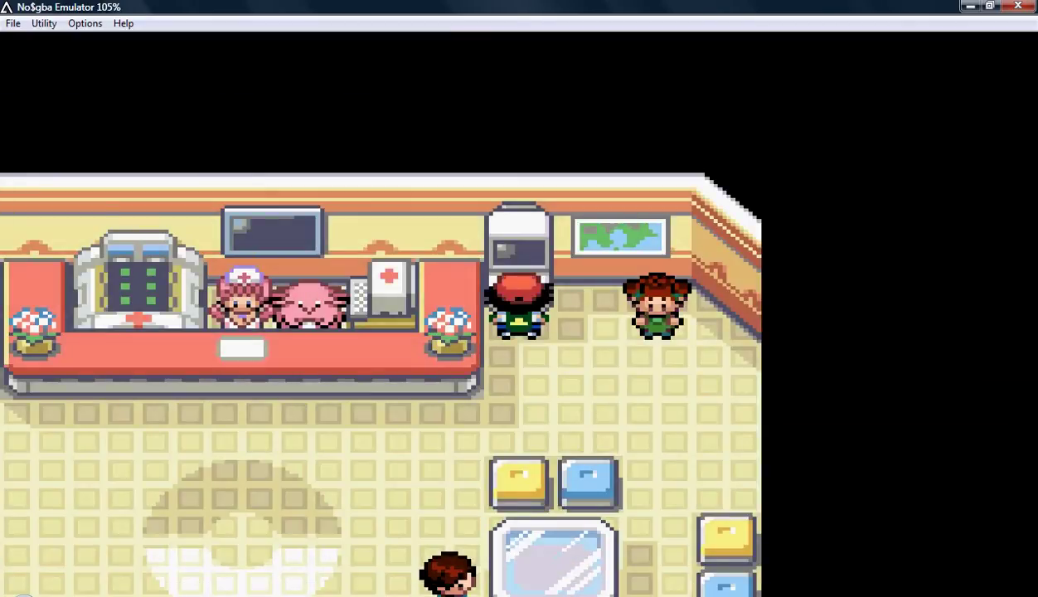
# - Walk the character away from the PC and out of the Pokémon Center through its entrance mat
pyautogui.press('Down')
pyautogui.press('Left')
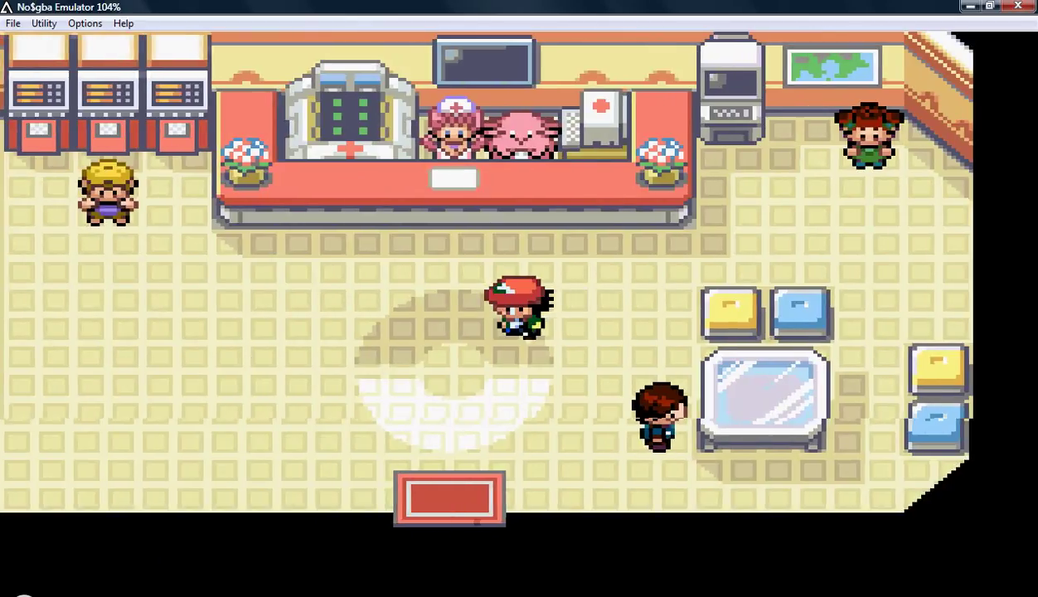
pyautogui.press('Down')
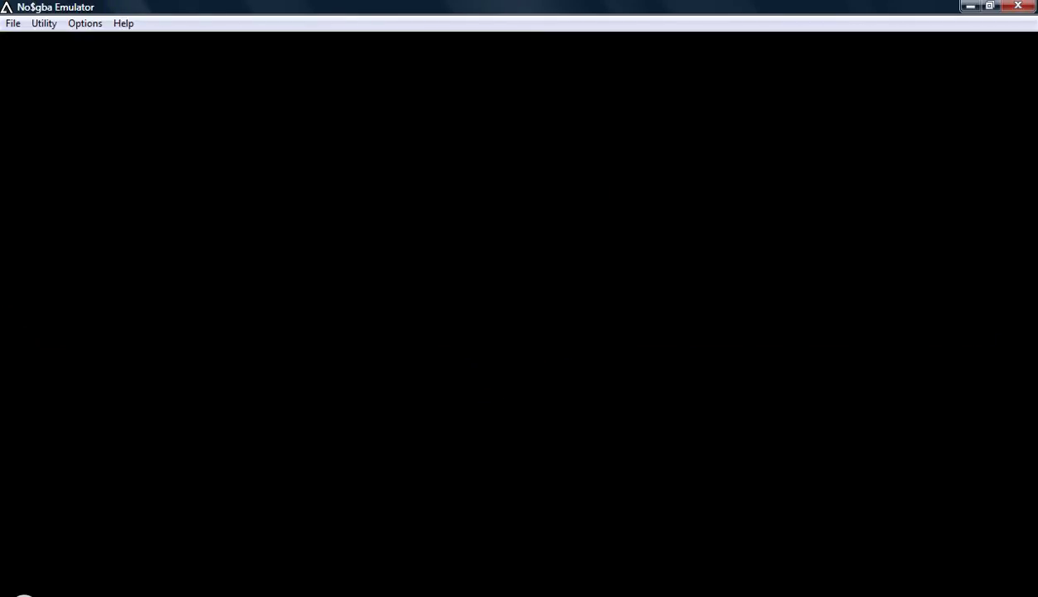
pyautogui.press('Down')
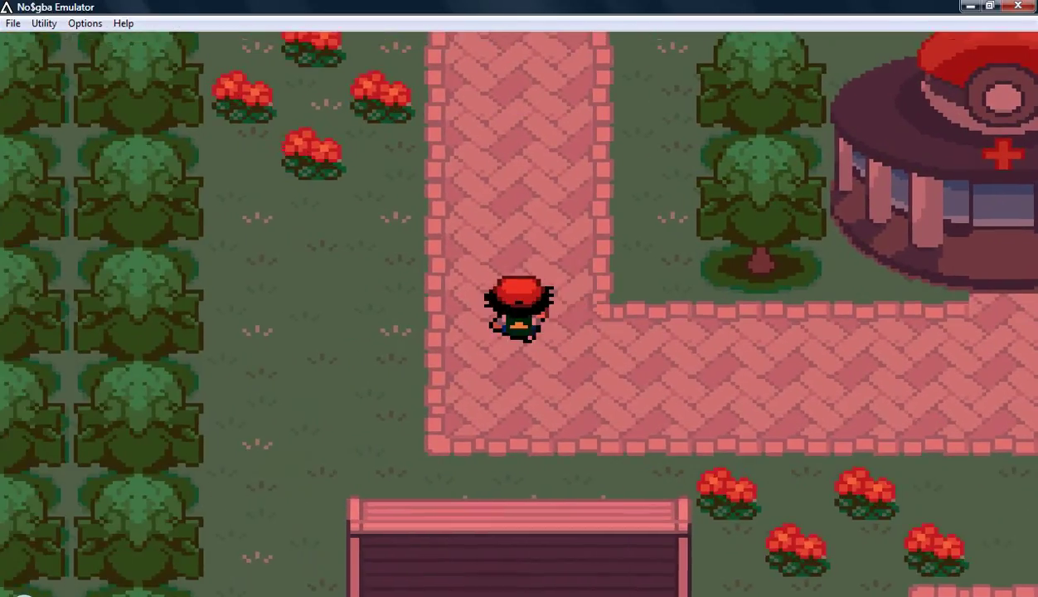
# - Walk the character up the brick path and over to the Pewter City Gym, and go in through its door
pyautogui.press('Up')
pyautogui.press('Right')
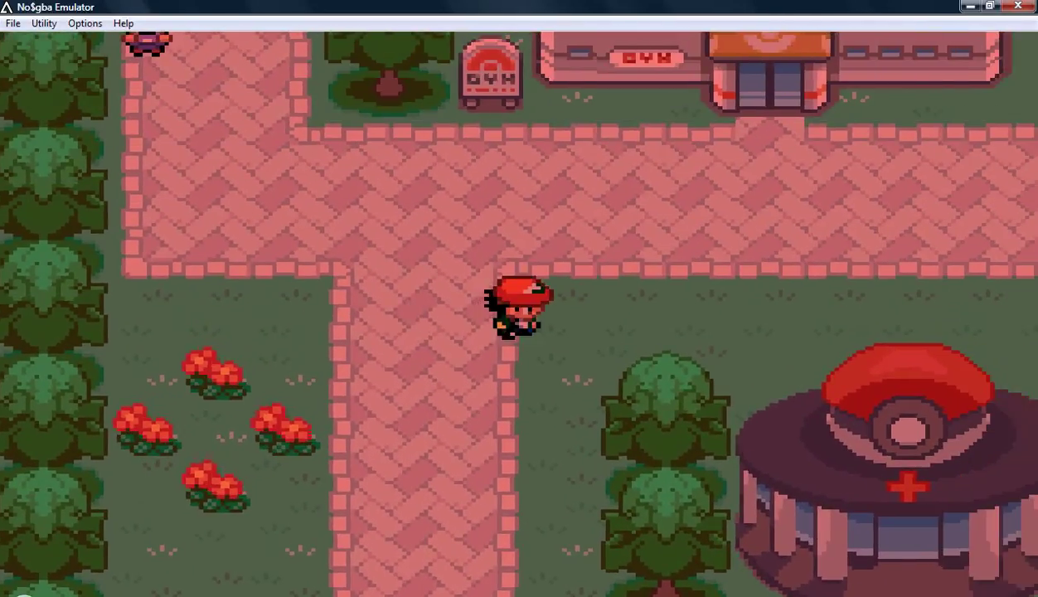
pyautogui.press('Right')
pyautogui.press('Up')
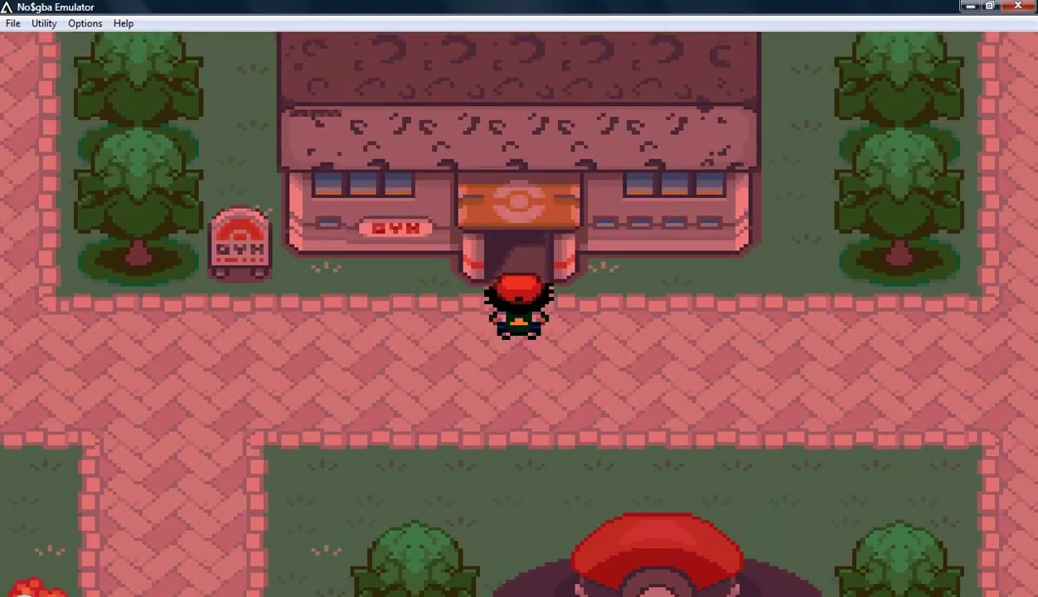
pyautogui.press('Up')
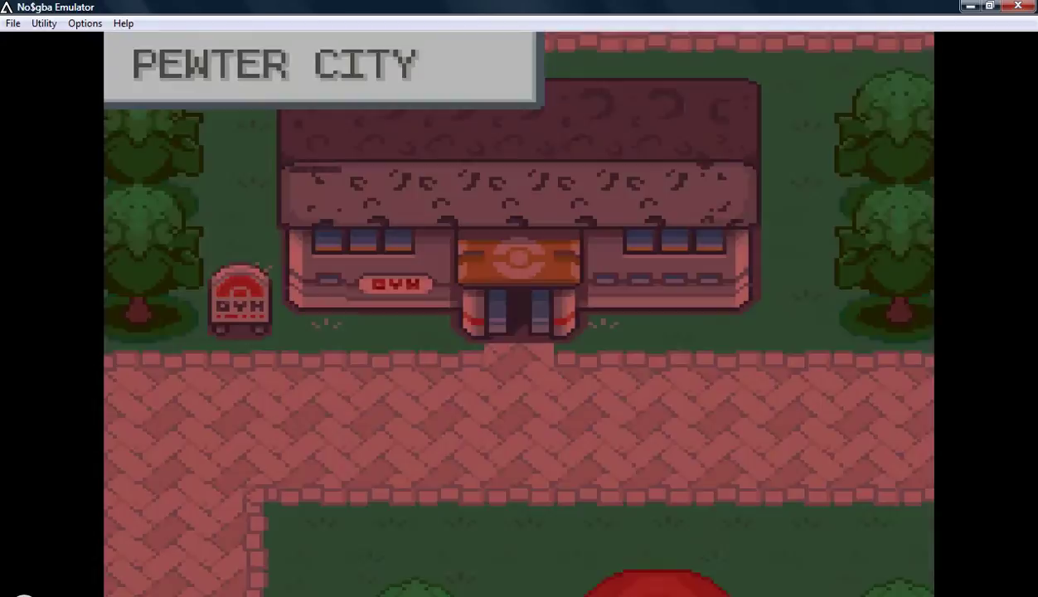
# - Walk the character west from the gym past its sign and down to the grass beside the southern path
pyautogui.press('Left')
pyautogui.press('Left')
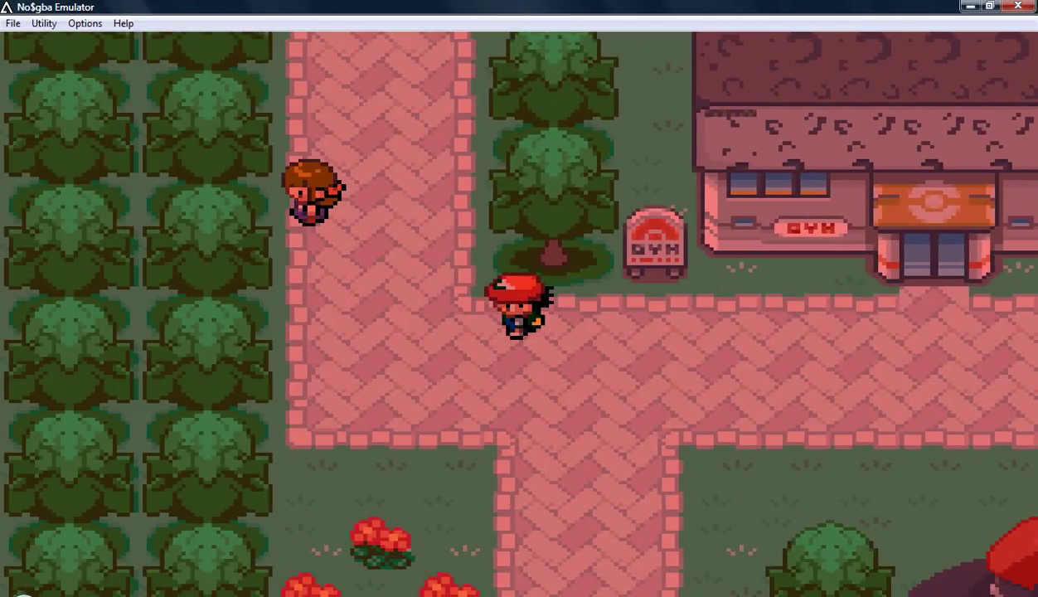
pyautogui.press('Down')
# - Examine both sides of ASH's trainer card from the in-game menu and close the card
pyautogui.press('Return')
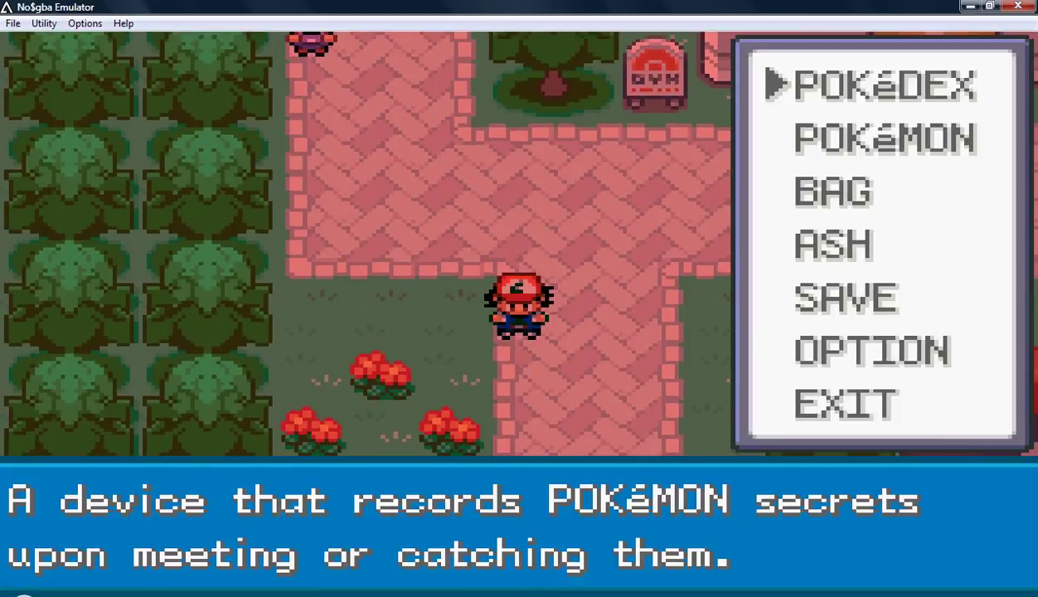
pyautogui.press('Down')
pyautogui.press('Down')
pyautogui.press('Down')
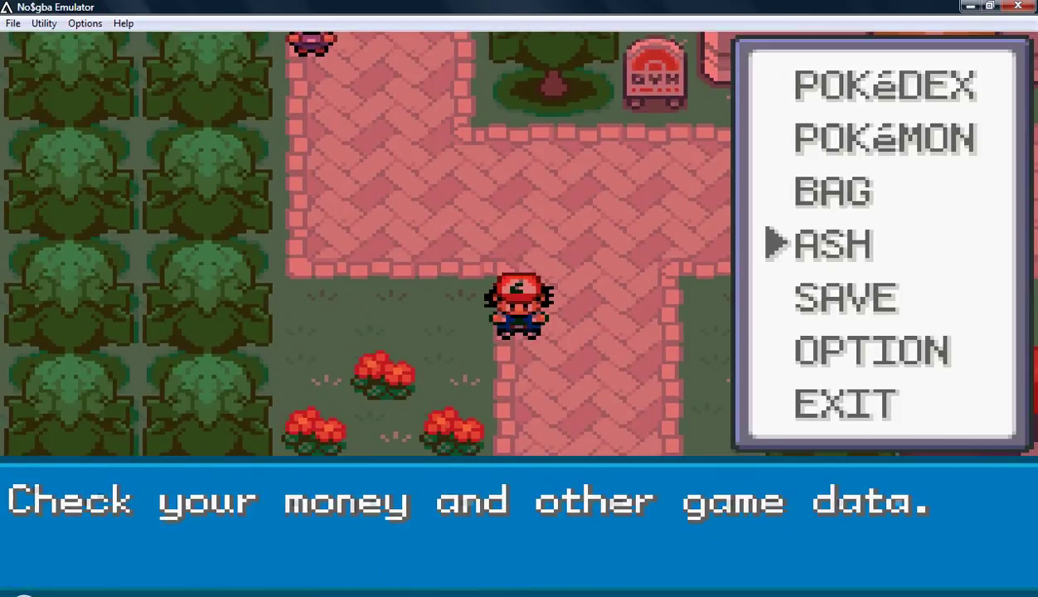
pyautogui.press('z')
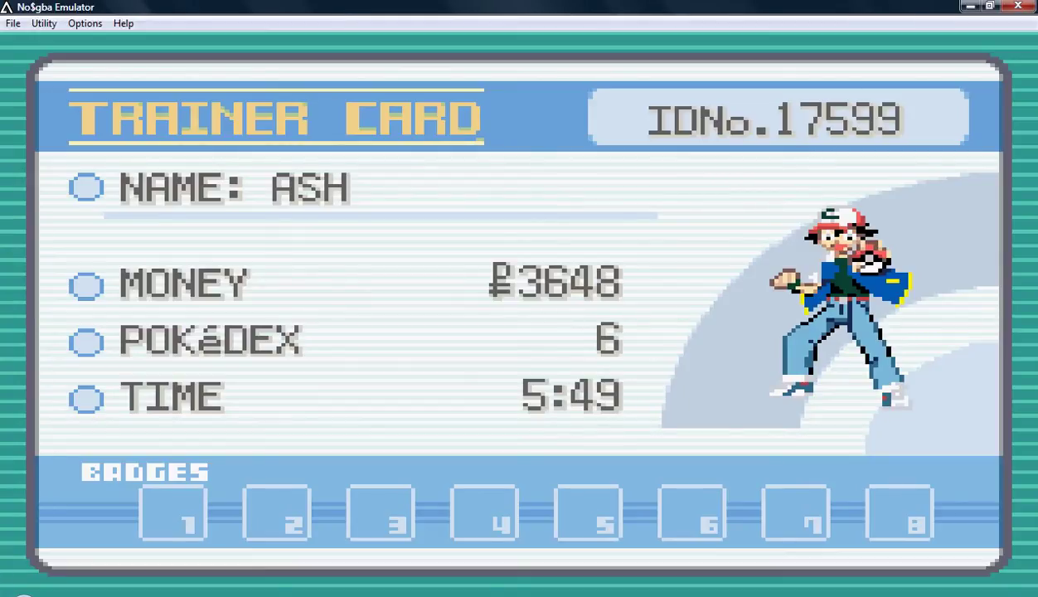
pyautogui.press('x')
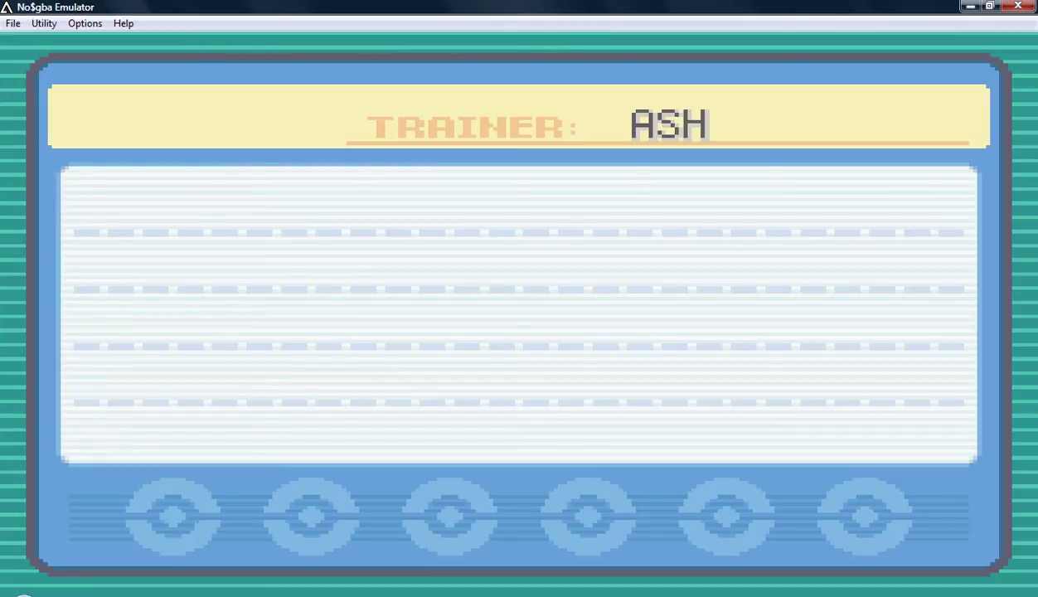
pyautogui.press('x')
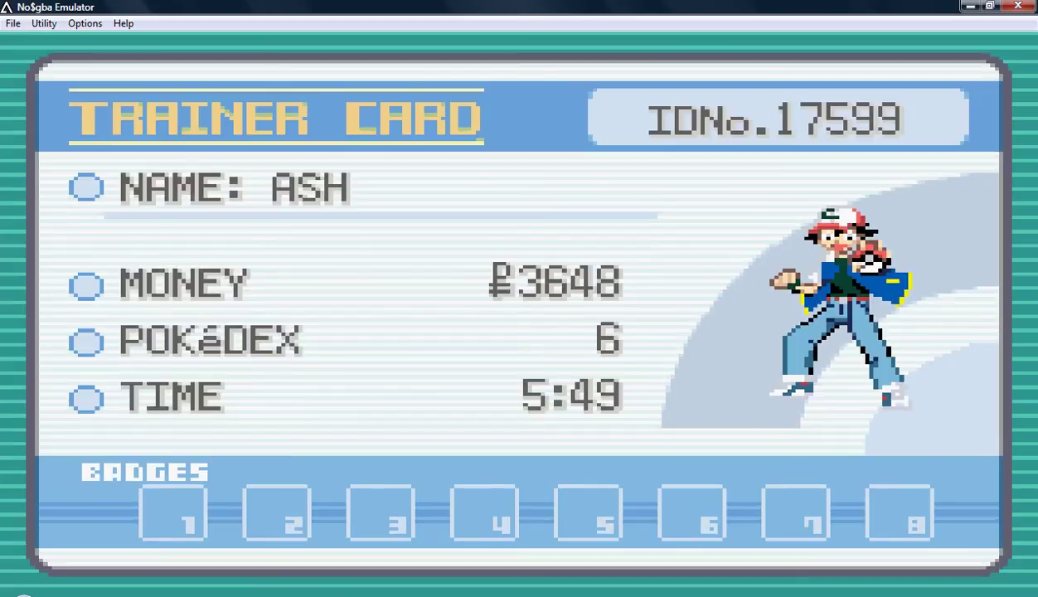
pyautogui.press('z')
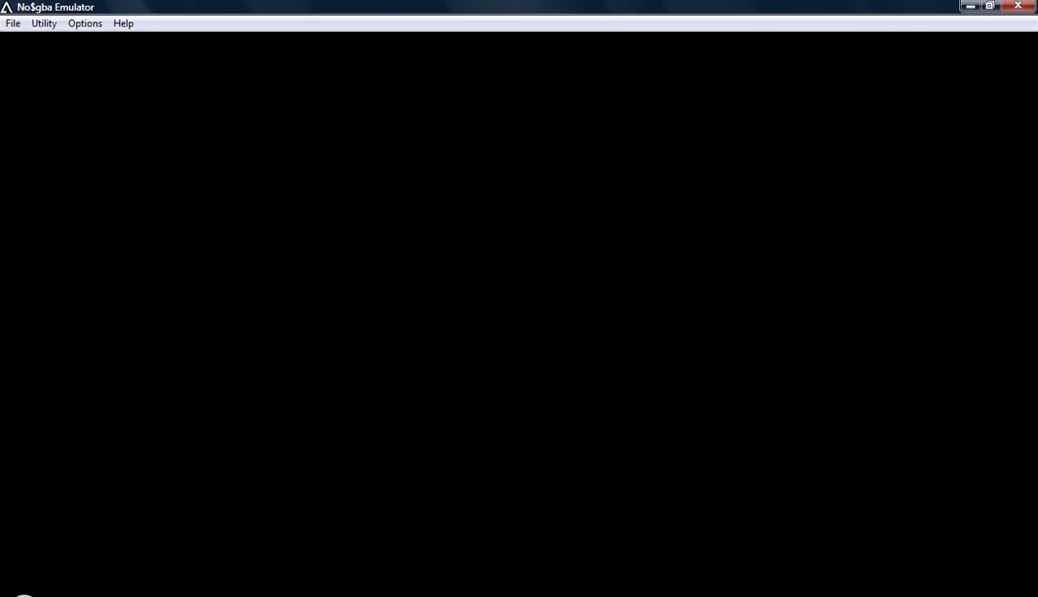